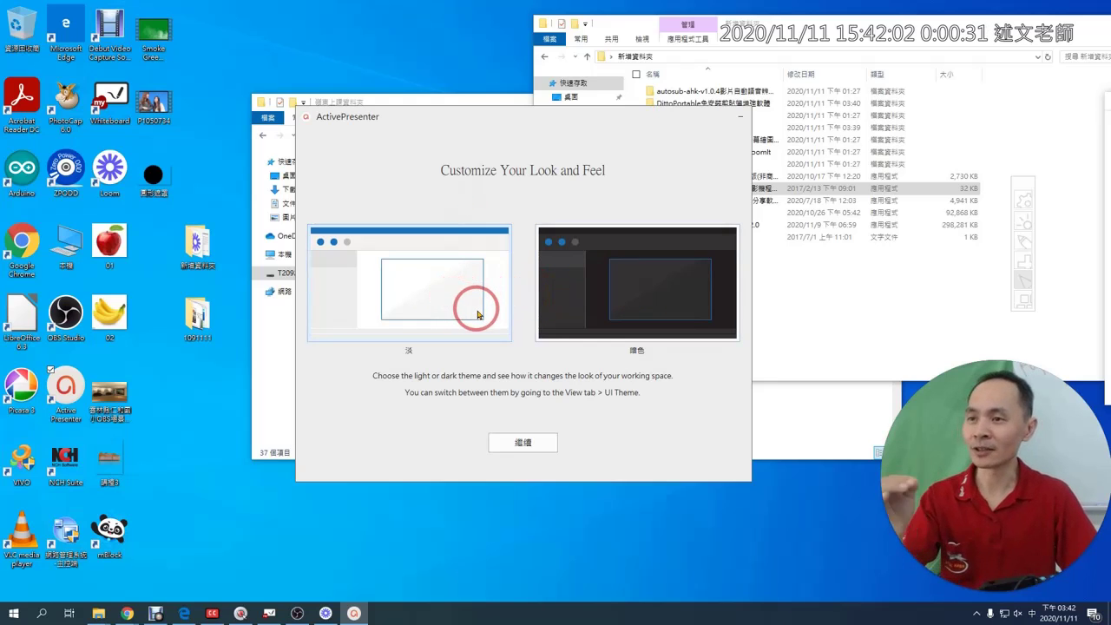
Step: Keep the light interface theme and create a blank project from the Missile template
left_click(523, 441)
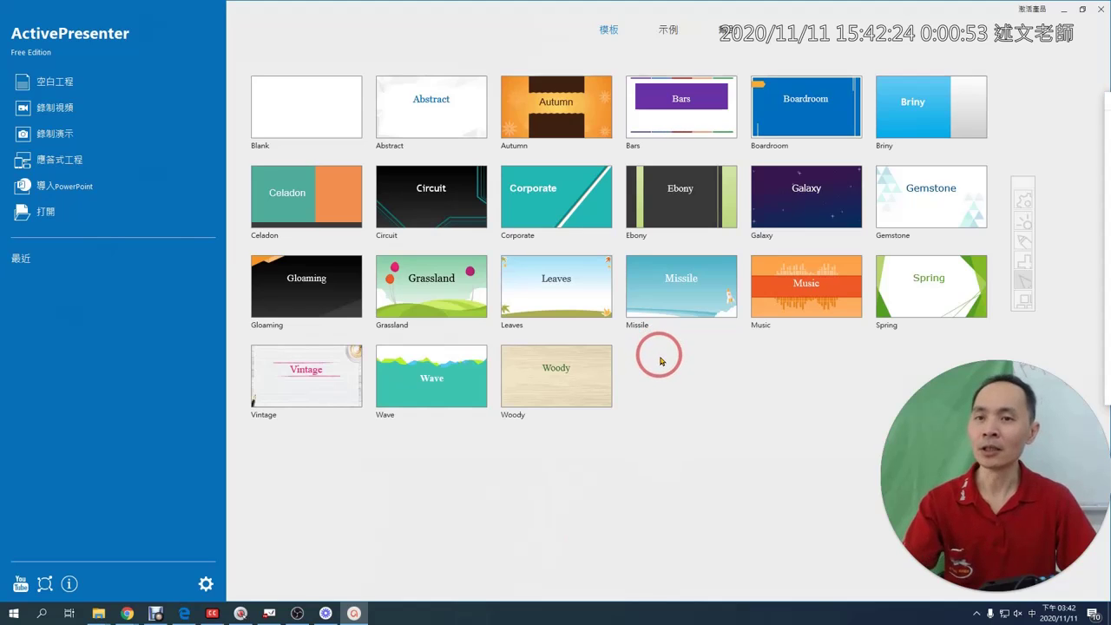
double_click(675, 299)
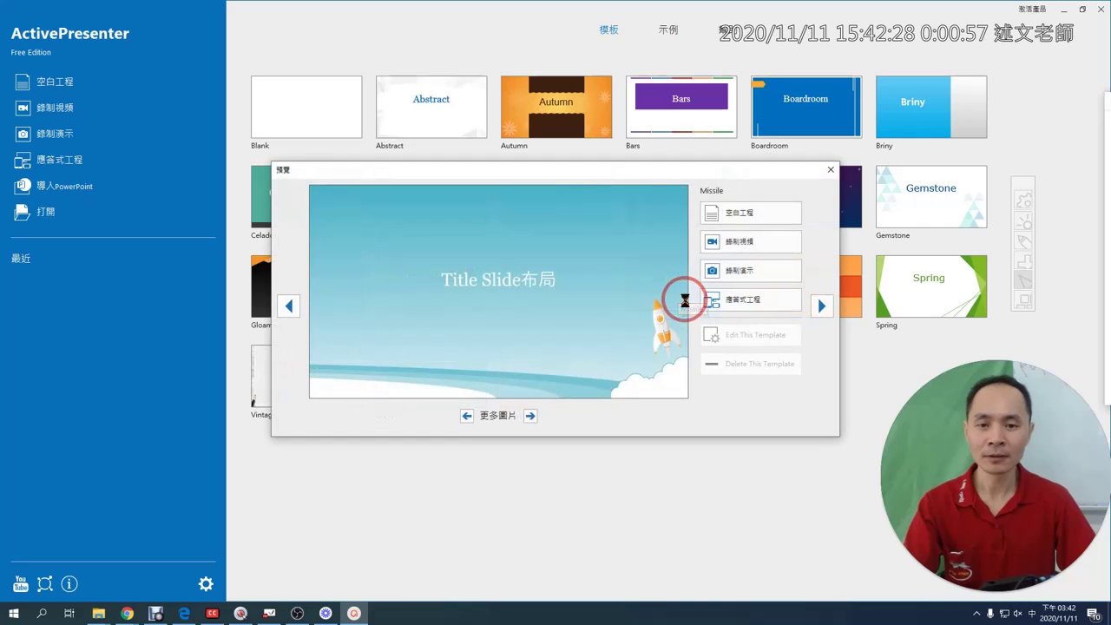
left_click(767, 216)
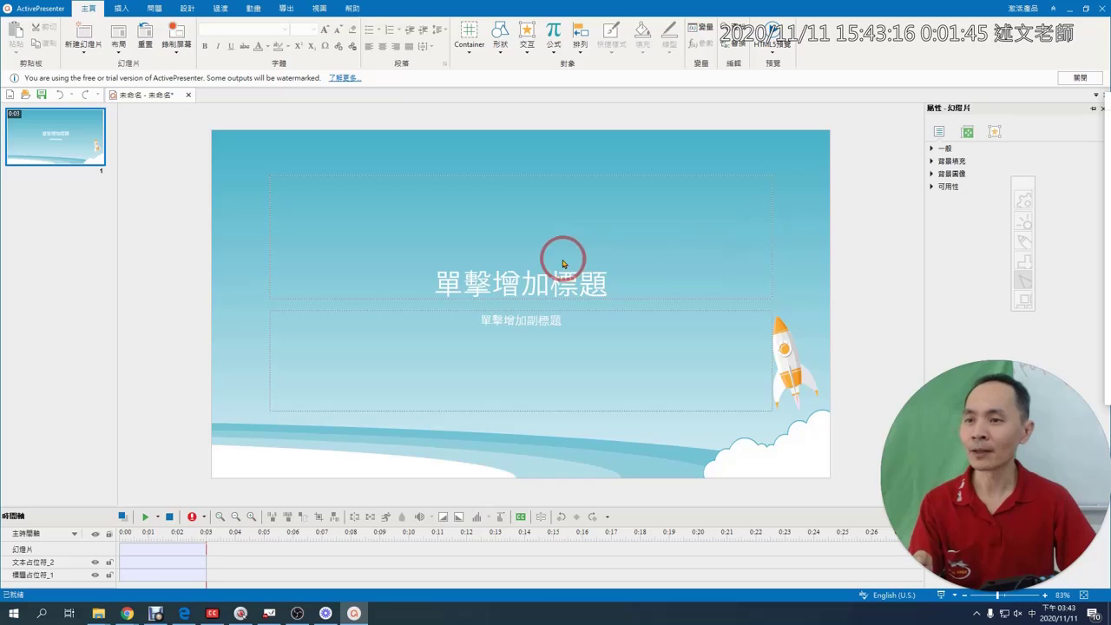
Step: Add three new content slides after the title slide
left_click(81, 35)
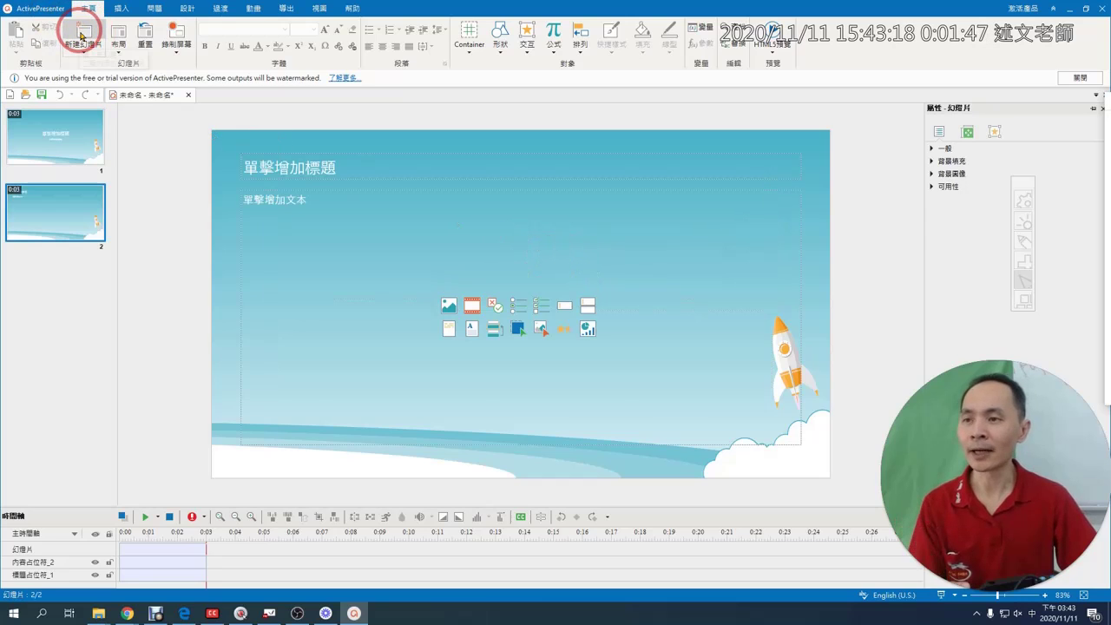
left_click(81, 34)
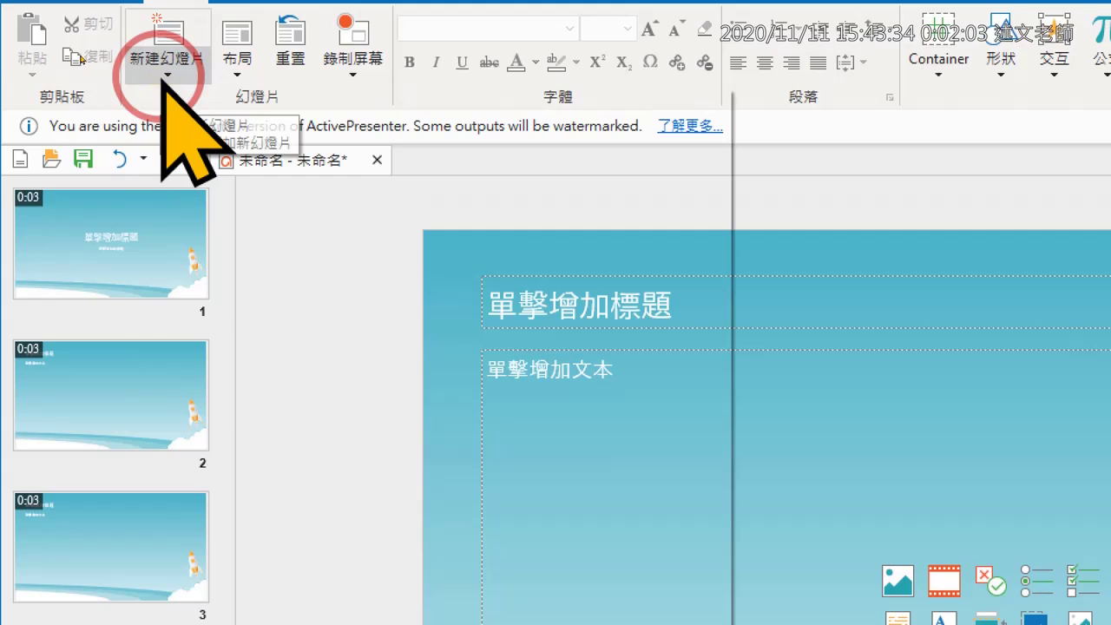
left_click(165, 82)
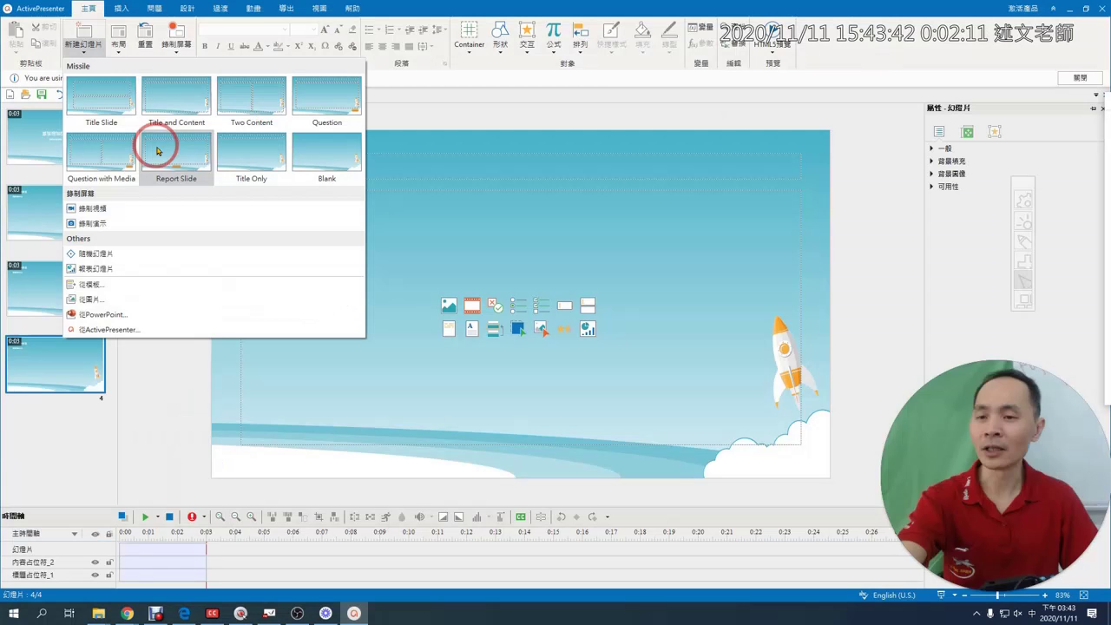
left_click(64, 216)
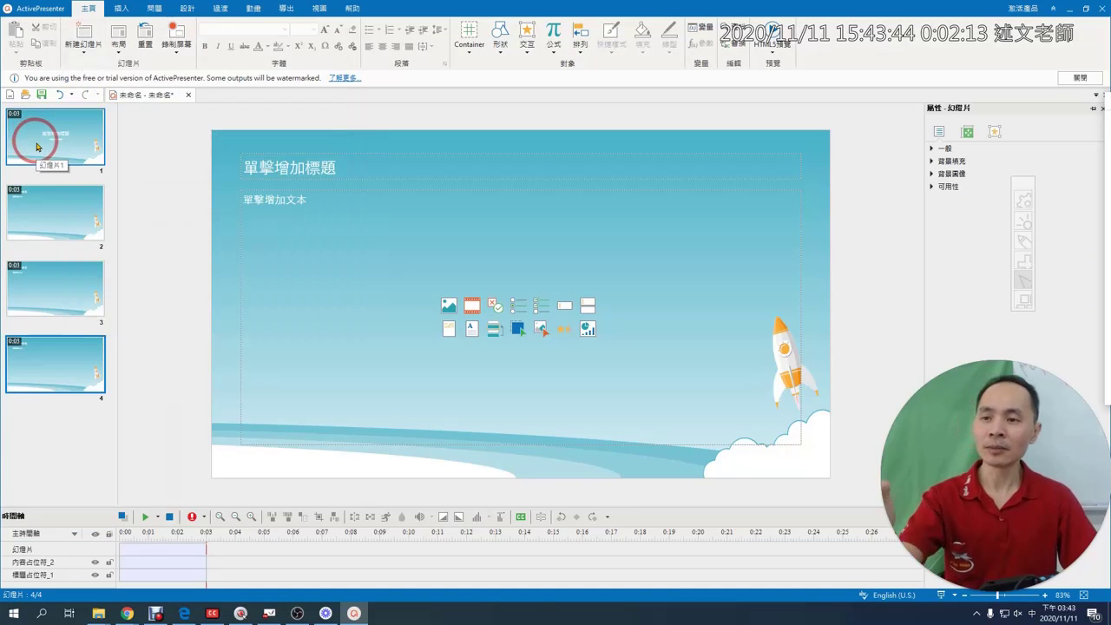
Step: Enter "1111 ActivePresenter" in the title placeholder of the first slide and select the whole title text
left_click(36, 145)
left_click(510, 320)
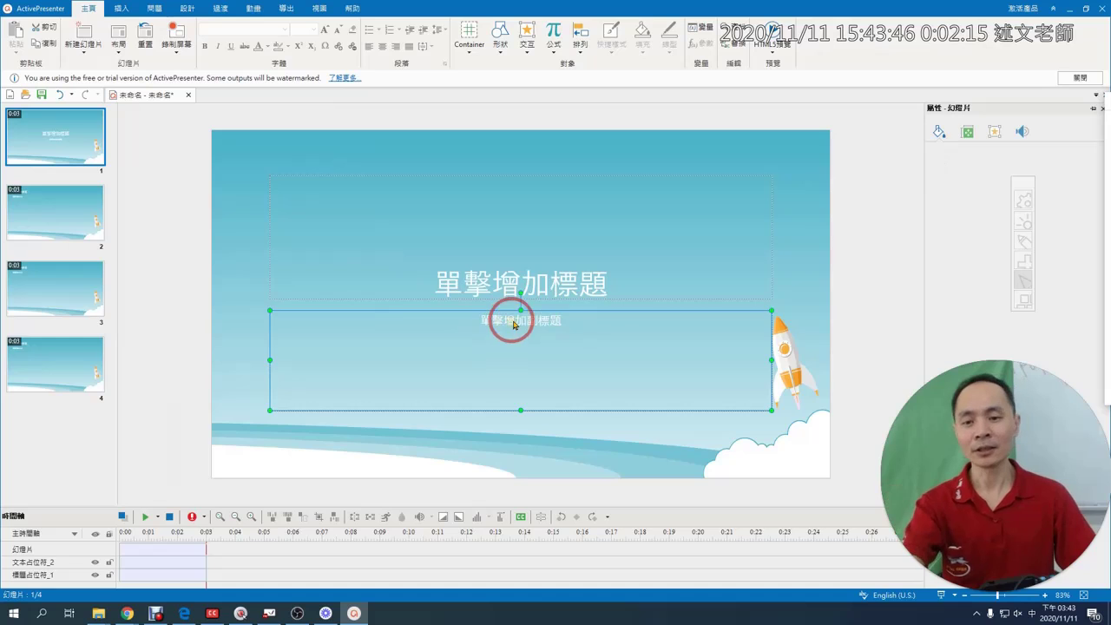
left_click(533, 284)
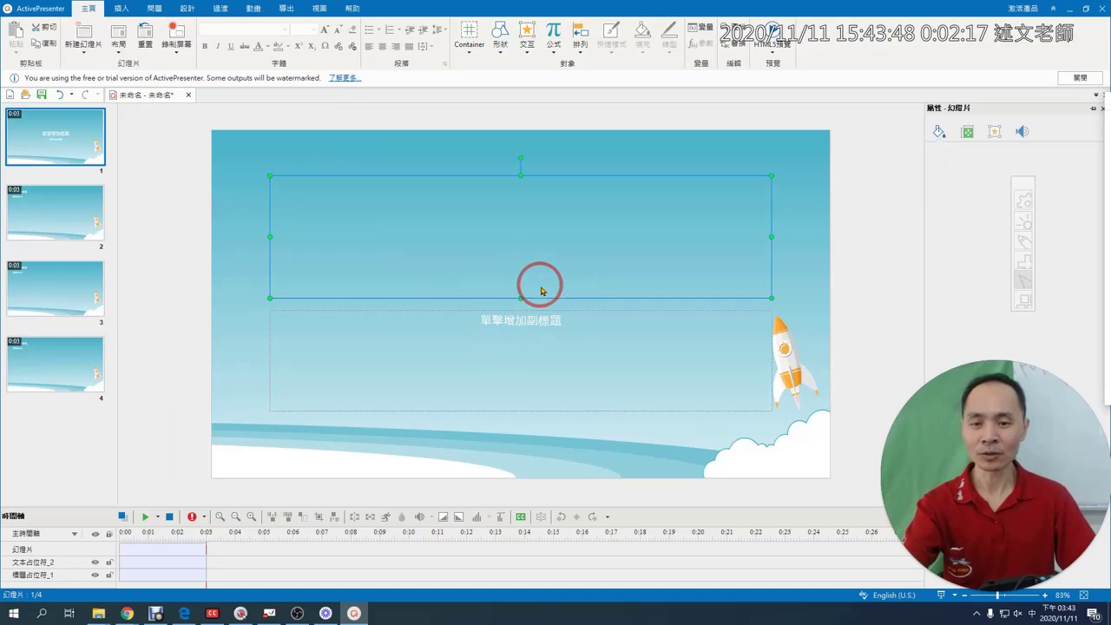
left_click(556, 279)
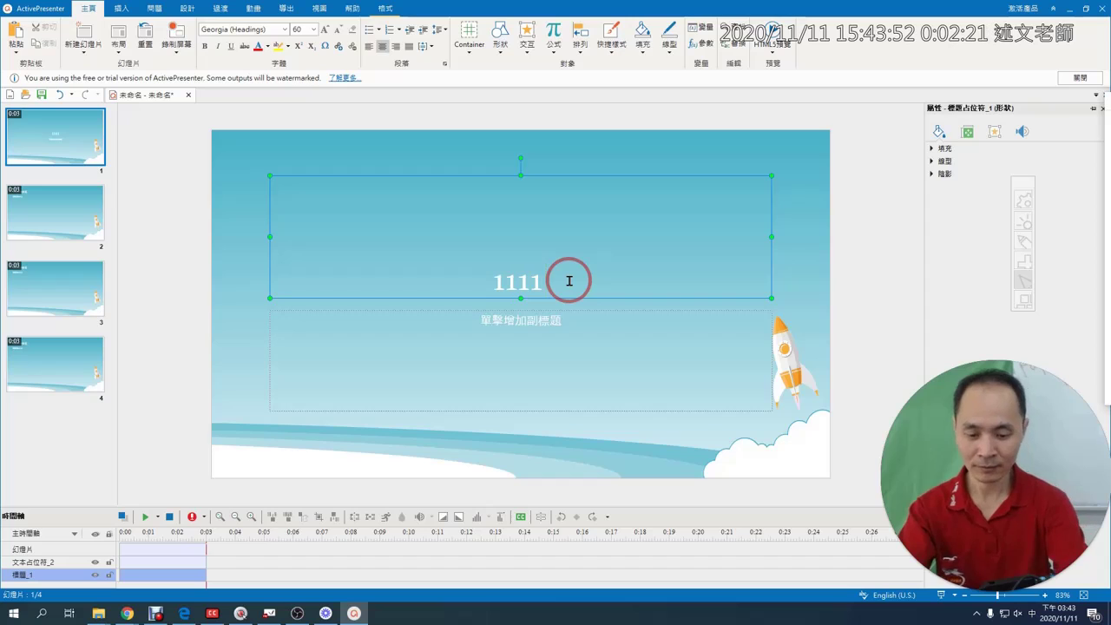
type("1111")
key("ctrl+space")
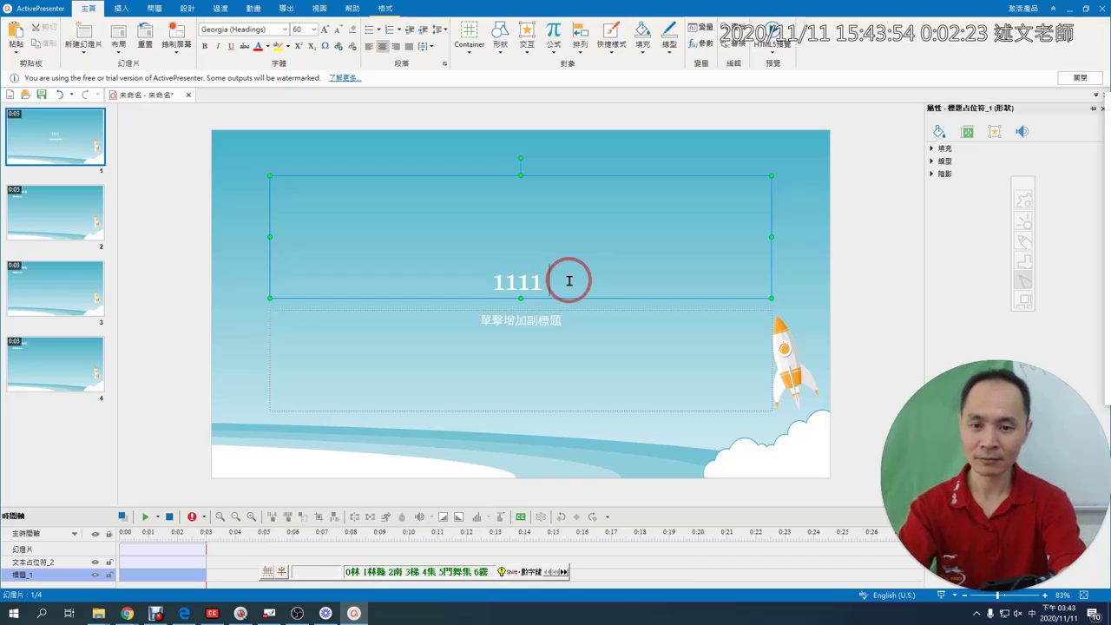
key("Escape")
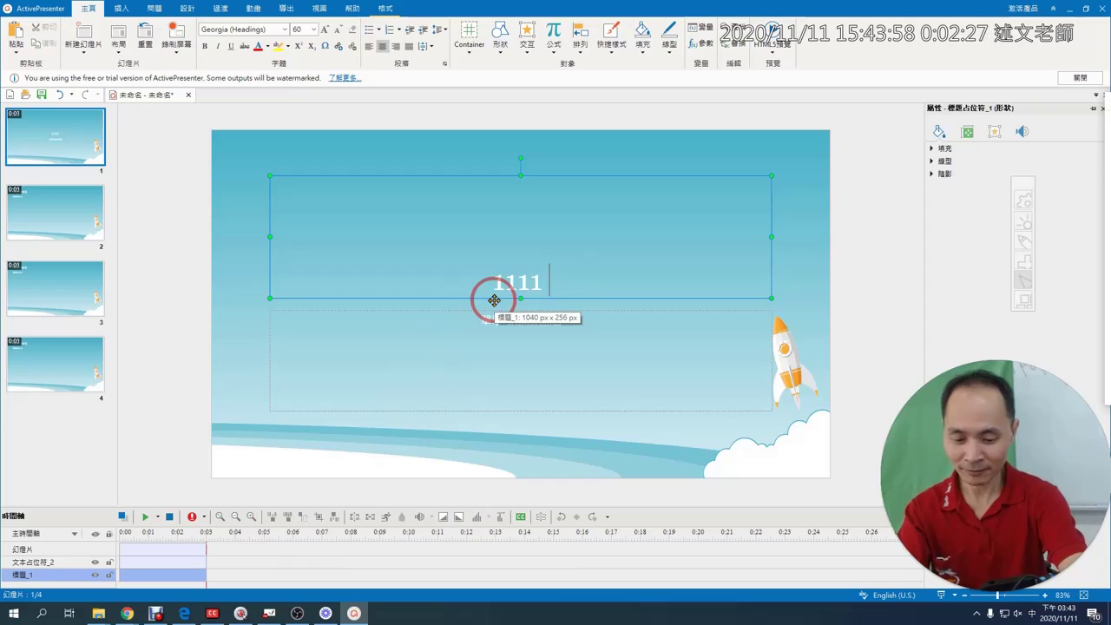
type("Aㄍㄛ")
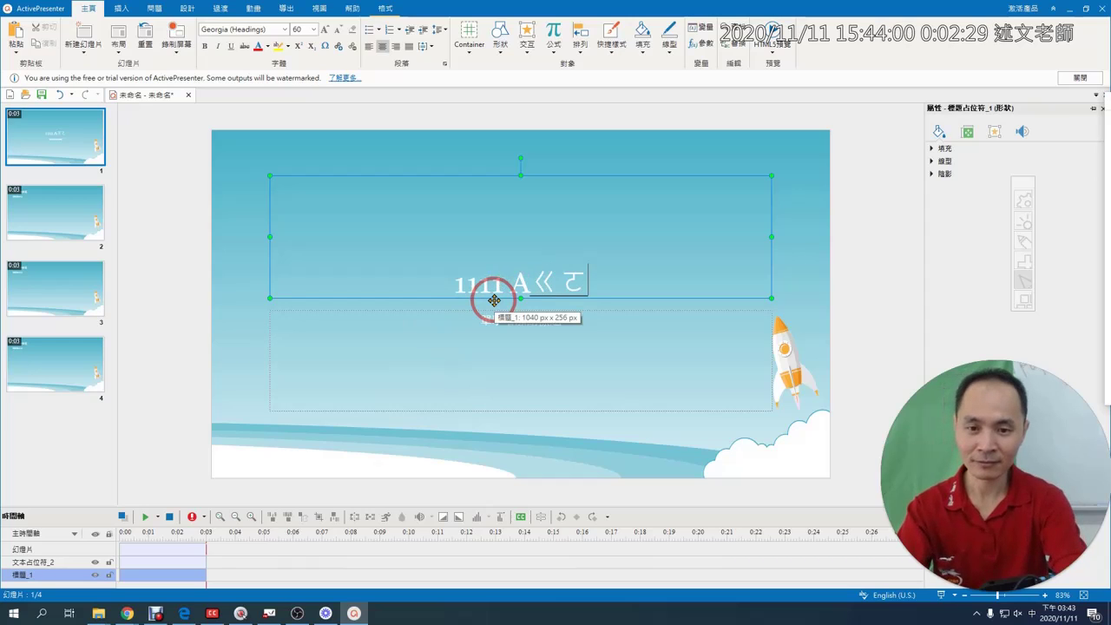
key("BackSpace")
key("BackSpace")
type("ctivePres")
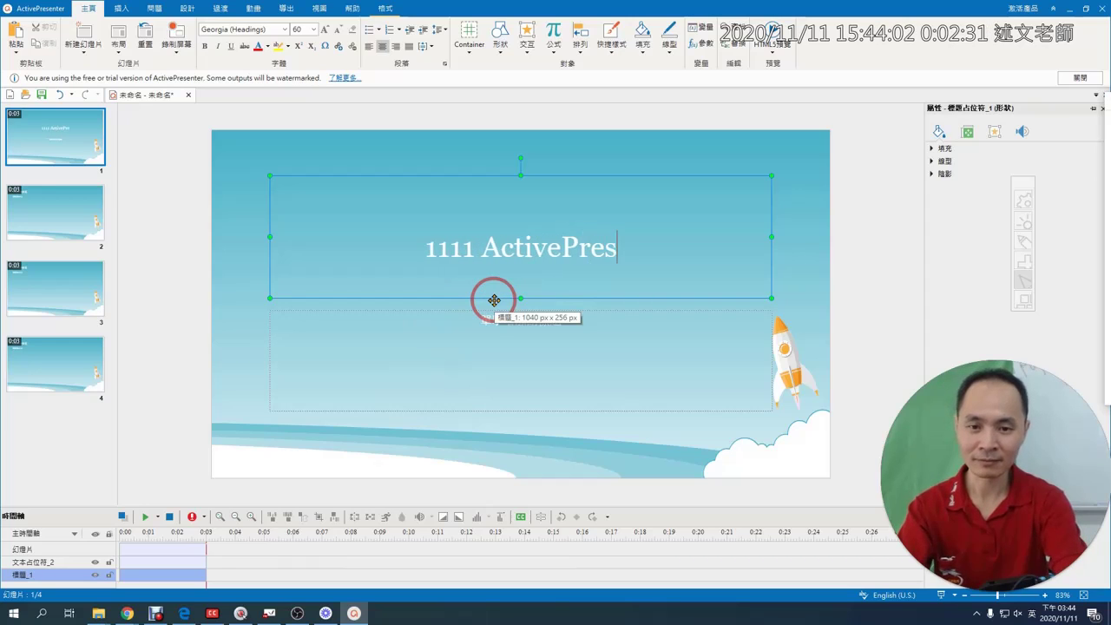
type("enter")
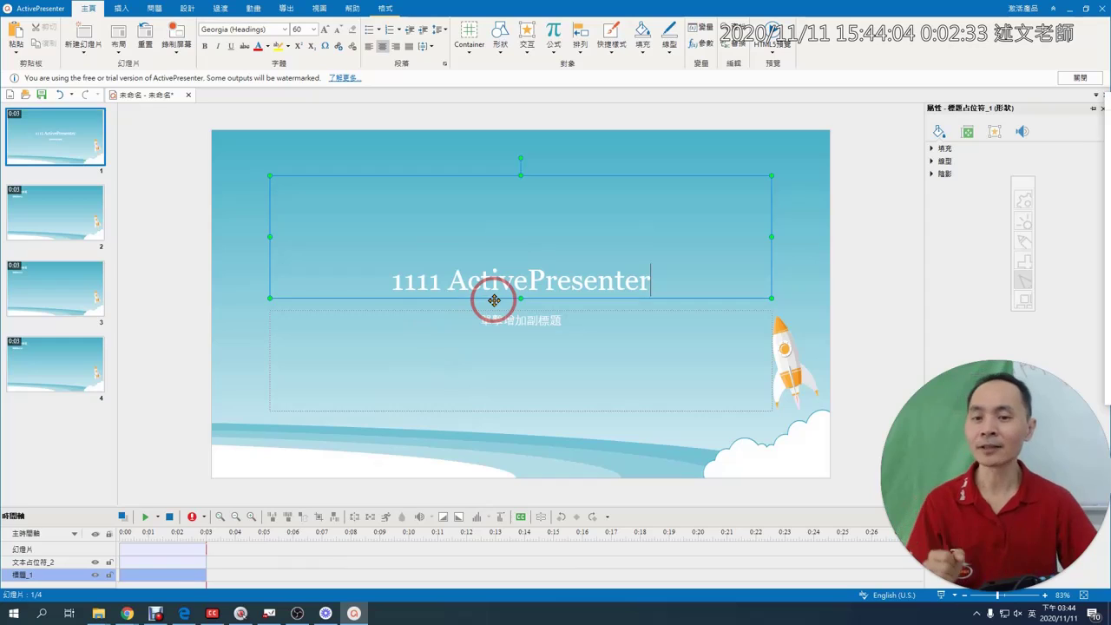
left_click_drag(378, 280, 632, 270)
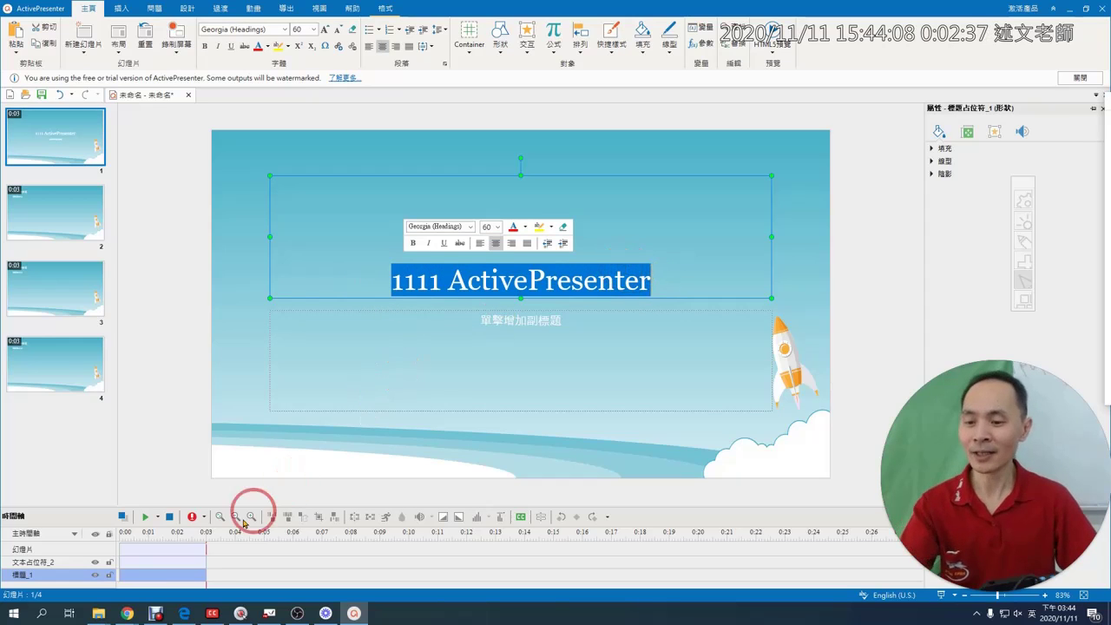
Step: Switch to the Edge browser and show the remove.bg upload page
mouse_move(185, 613)
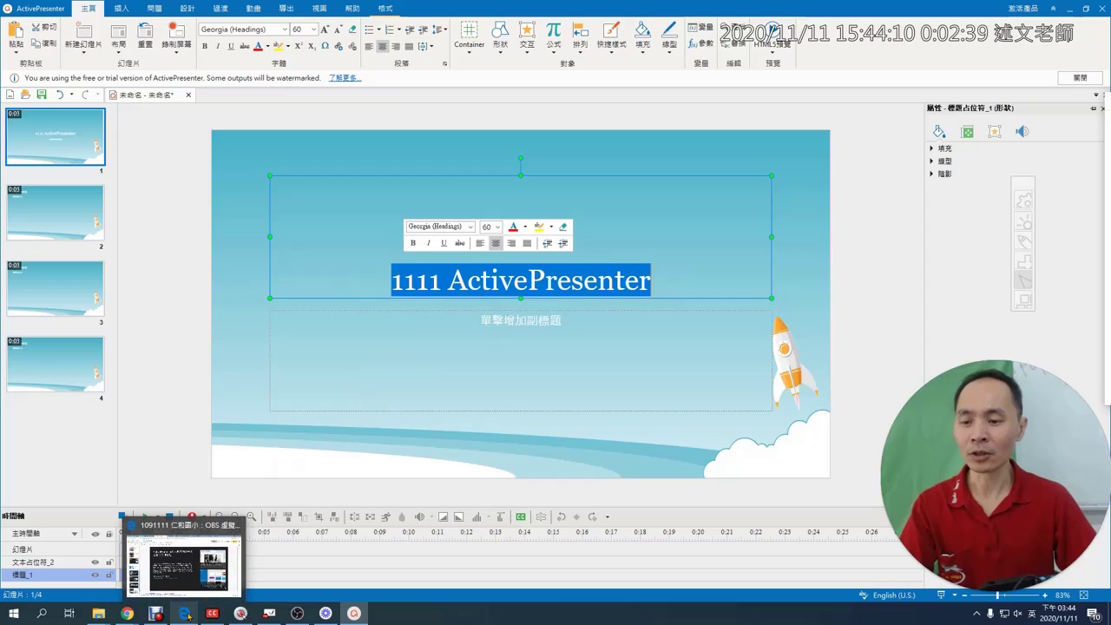
left_click(178, 555)
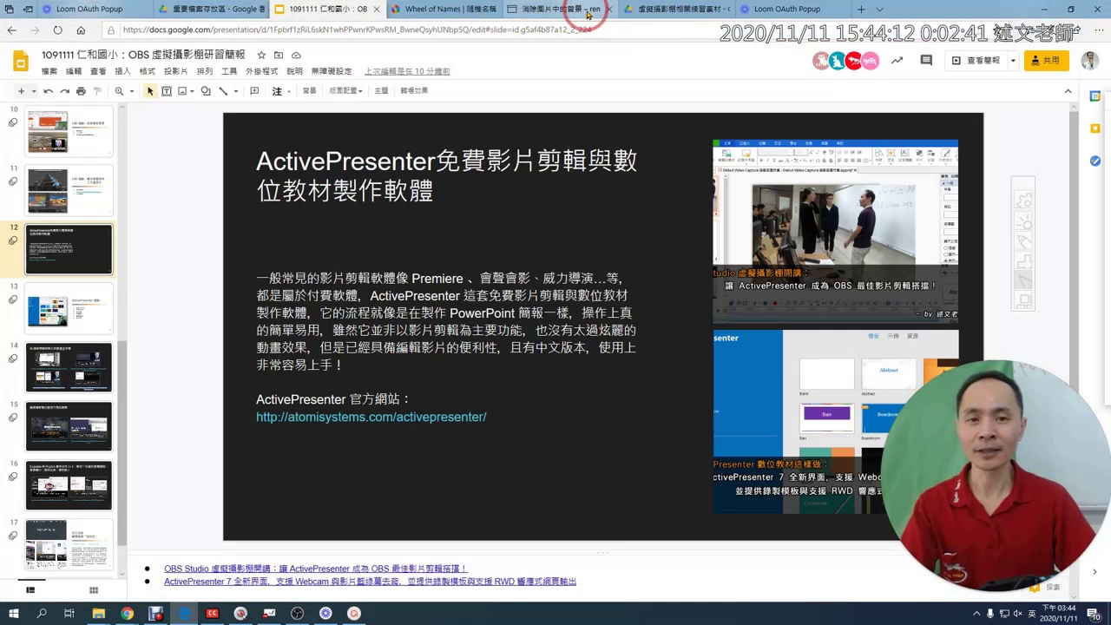
left_click(564, 11)
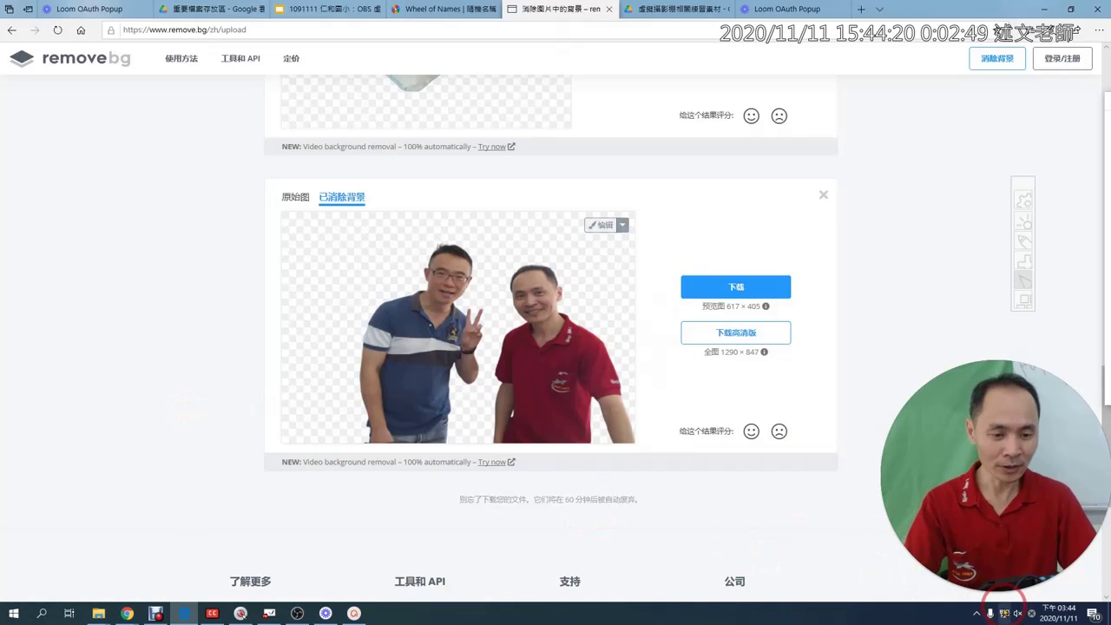
Step: Move the Ditto clipboard manager's icon into the visible system tray area and open its clipboard history
left_click(977, 612)
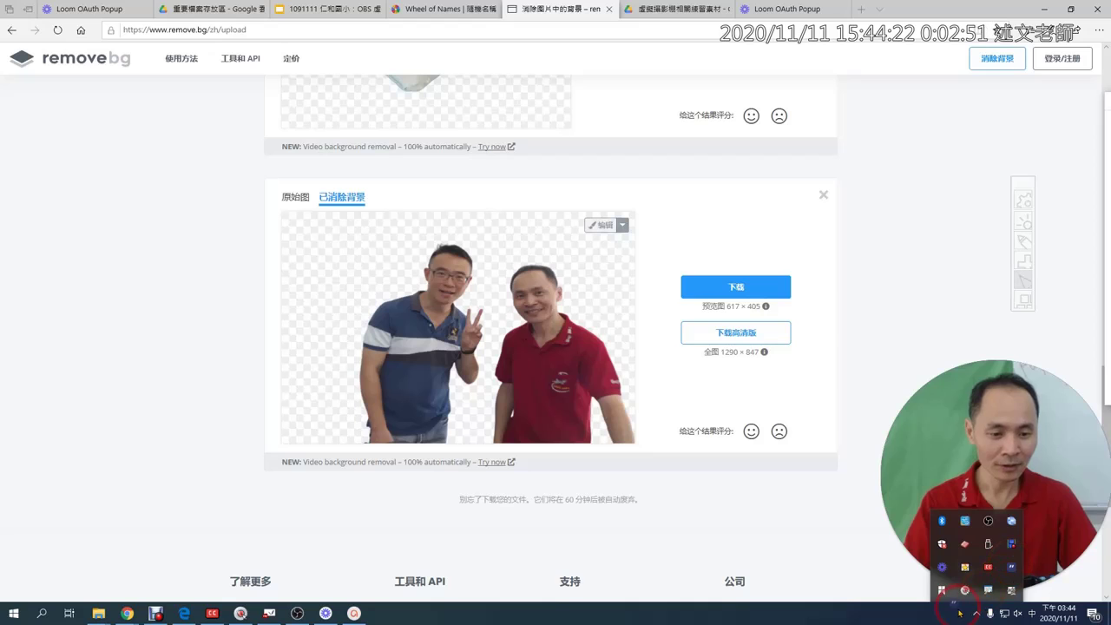
left_click_drag(960, 612, 961, 611)
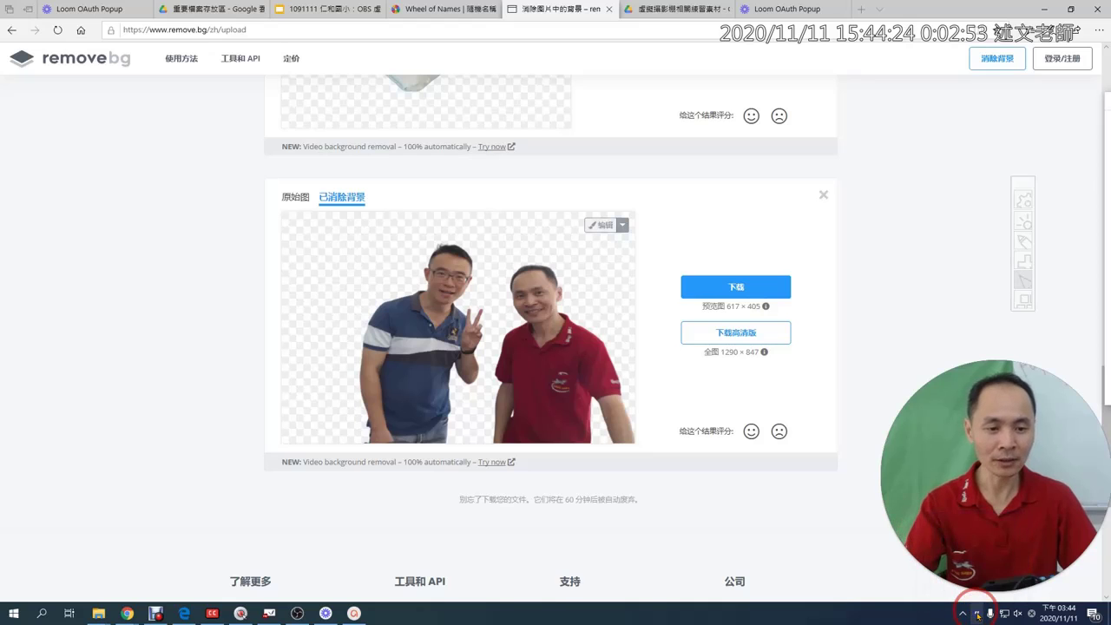
left_click(978, 613)
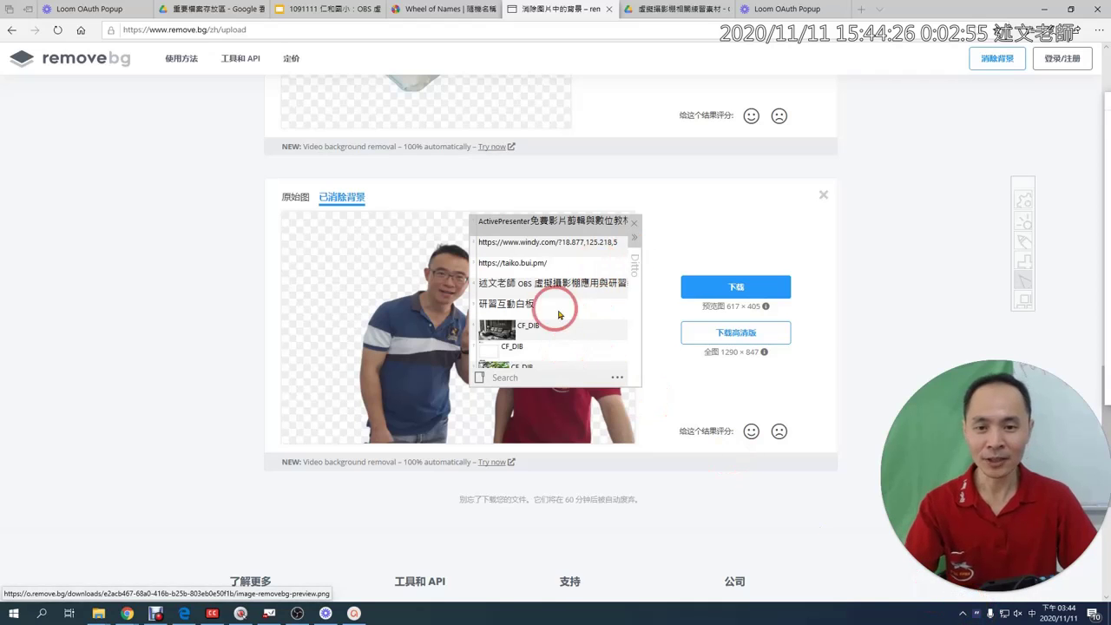
Step: Pick the two-person photo from the clipboard history and paste it into remove.bg to remove its background
scroll(558, 315, "down", 5)
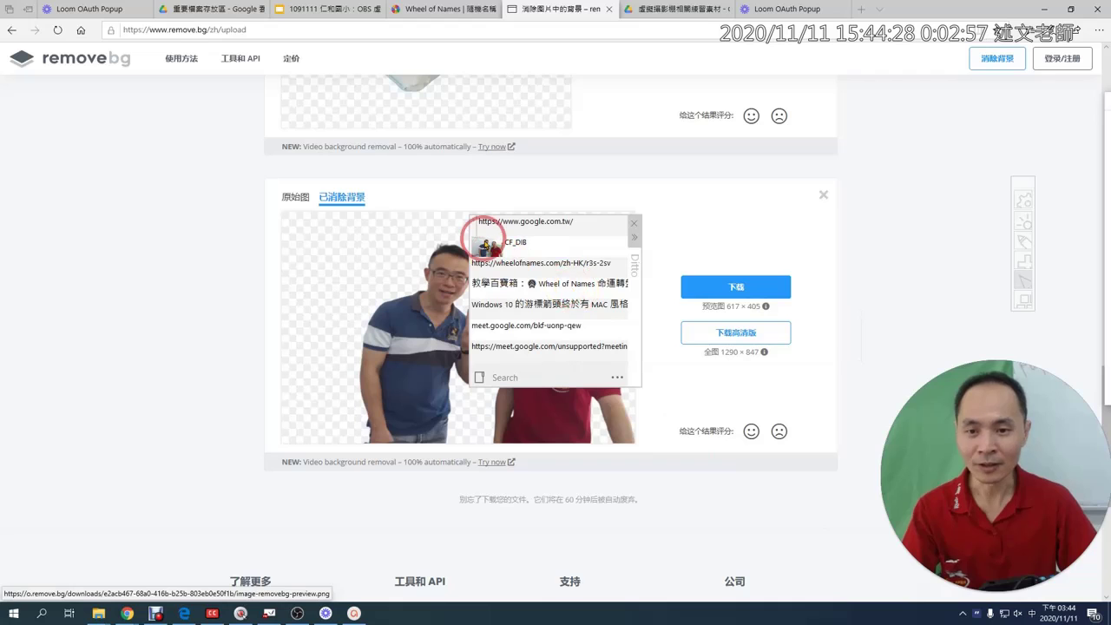
scroll(488, 245, "down", 3)
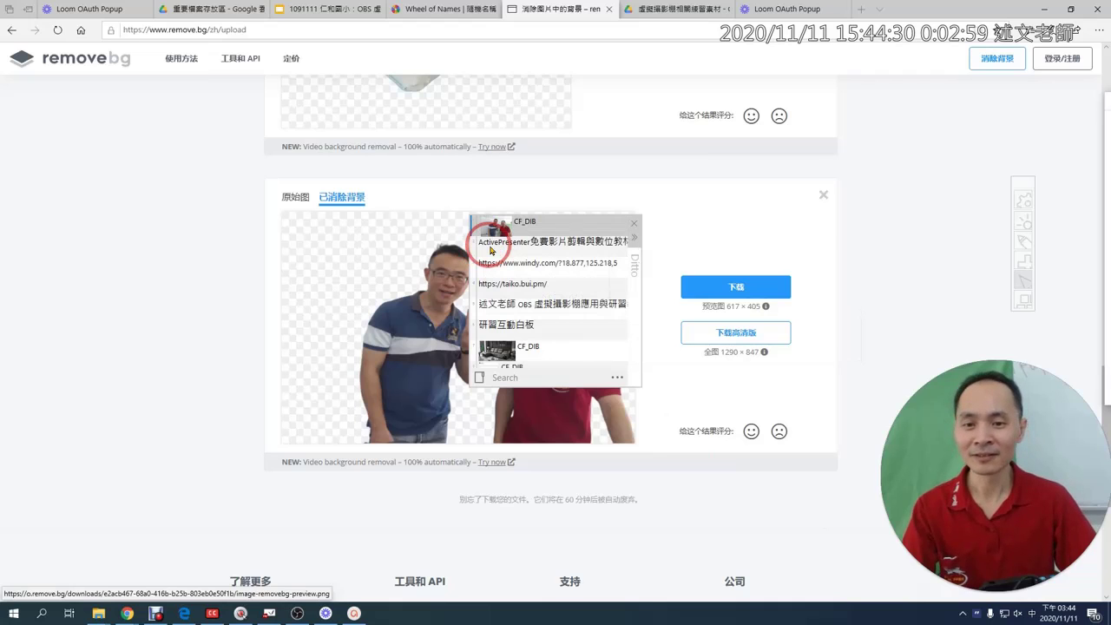
left_click(179, 372)
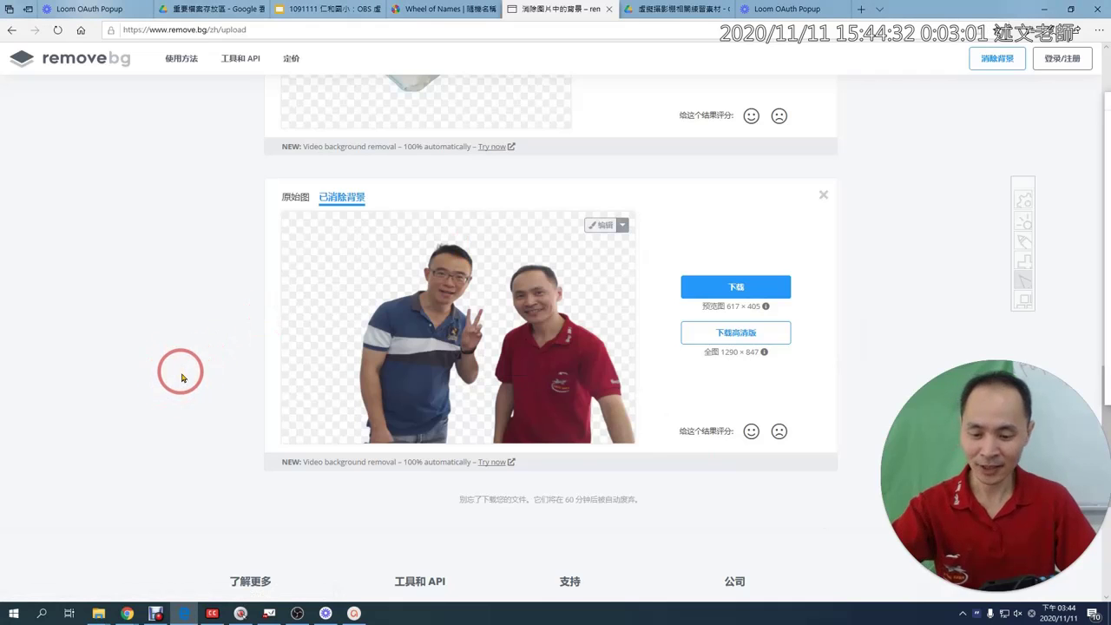
scroll(181, 376, "up", 3)
key("ctrl+v")
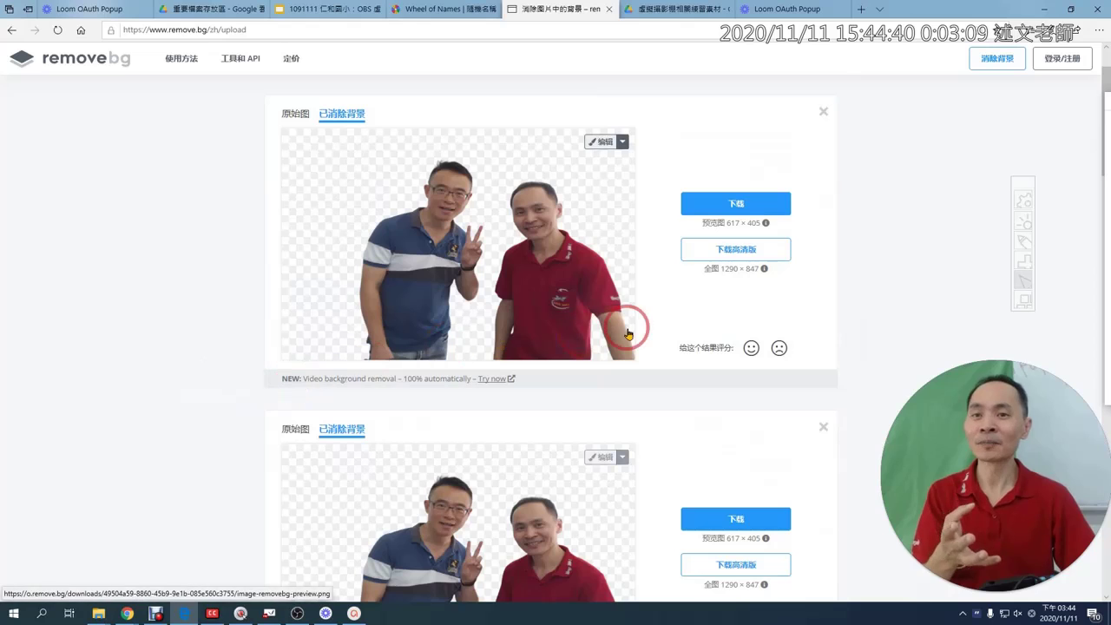
Step: Download the preview-size cutout of the newest result and save it to the desktop as image-removebg-preview in PNG format
left_click(732, 208)
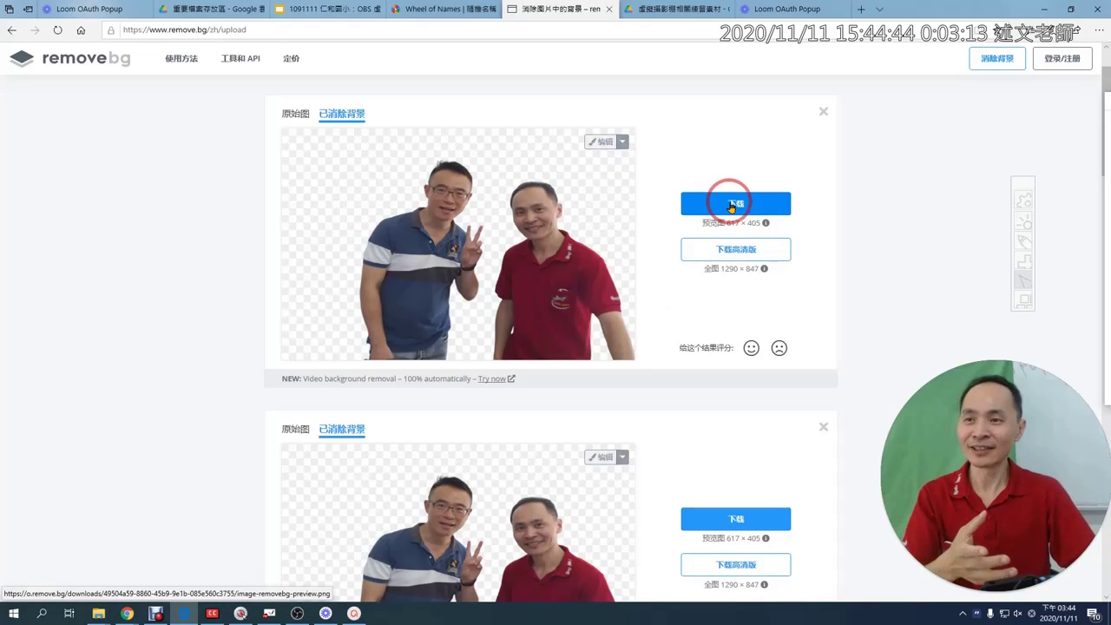
left_click(732, 208)
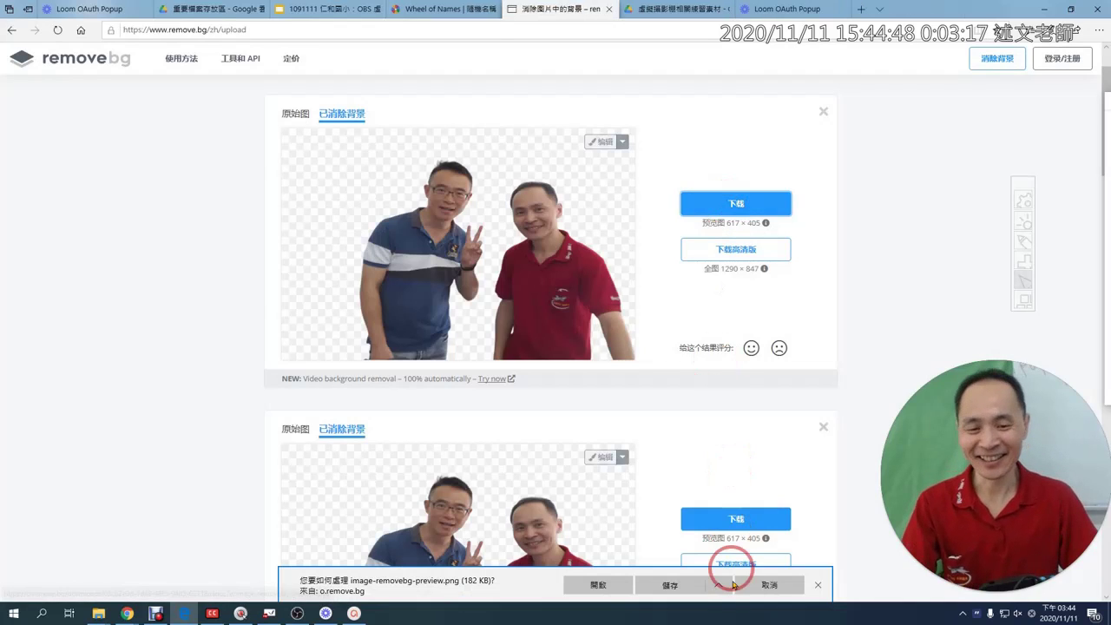
left_click(716, 585)
left_click(676, 569)
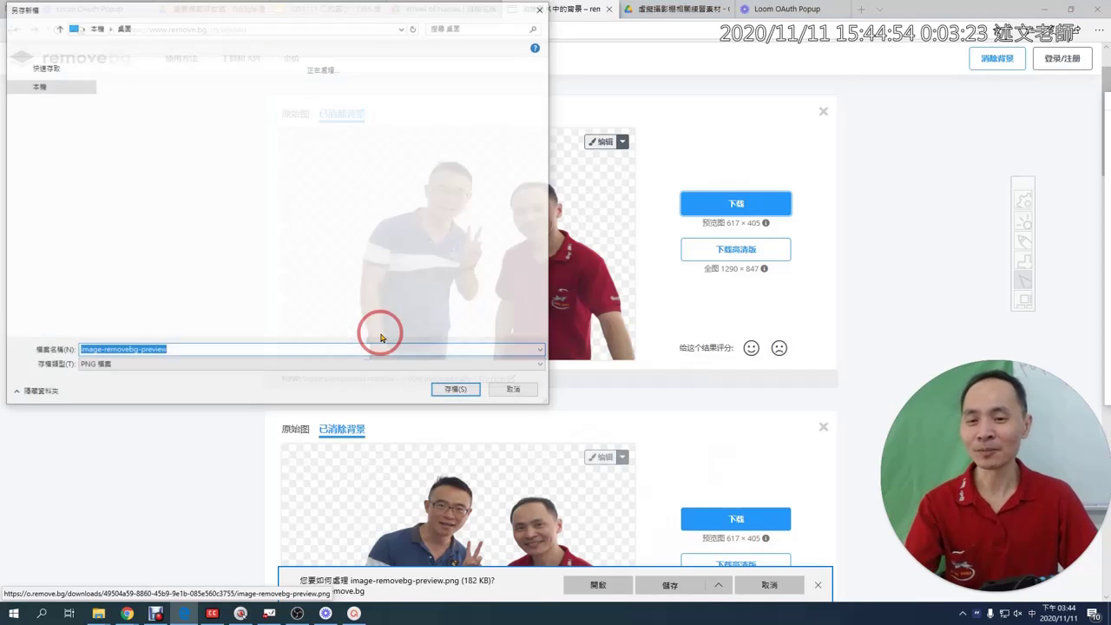
left_click(458, 394)
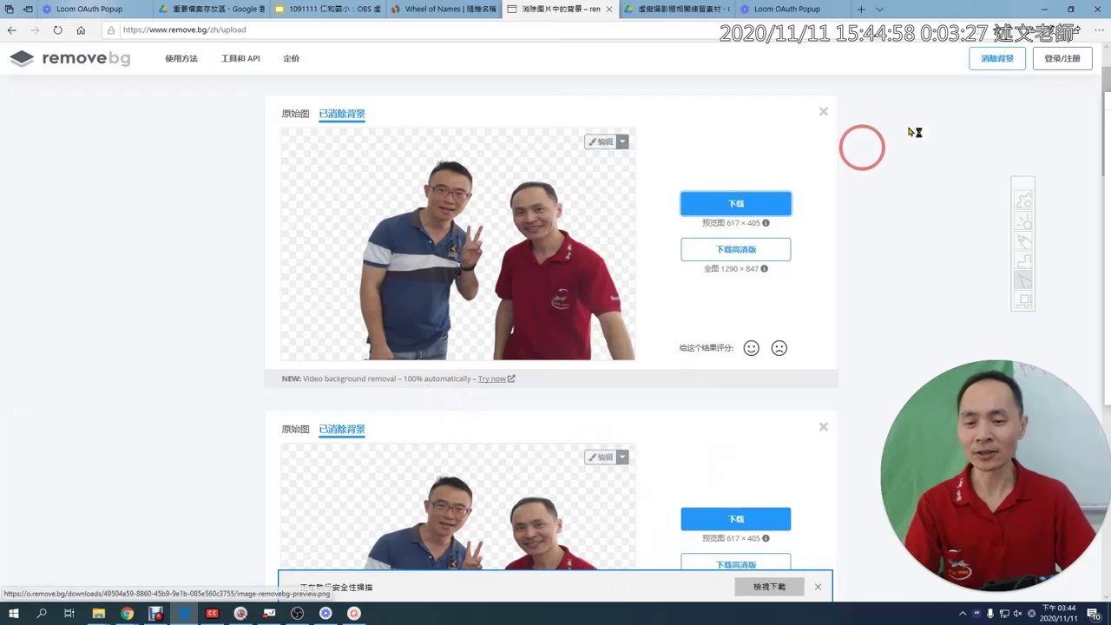
Step: Insert the downloaded cutout from the desktop into the first ActivePresenter slide and place it in the slide's lower-left corner
left_click(1046, 9)
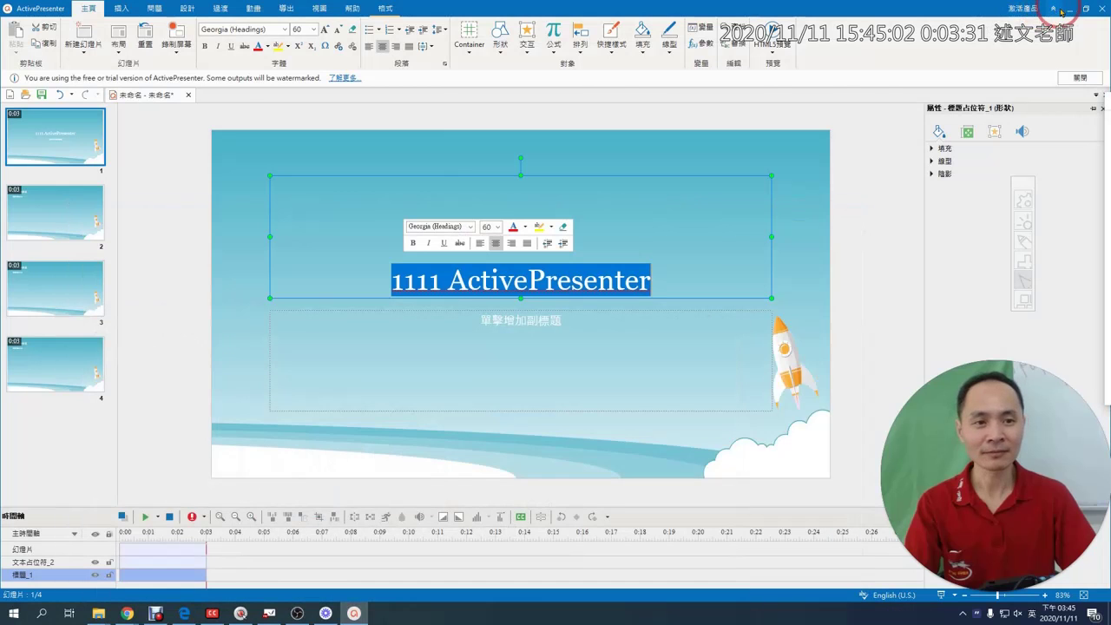
left_click(1069, 9)
left_click(159, 250)
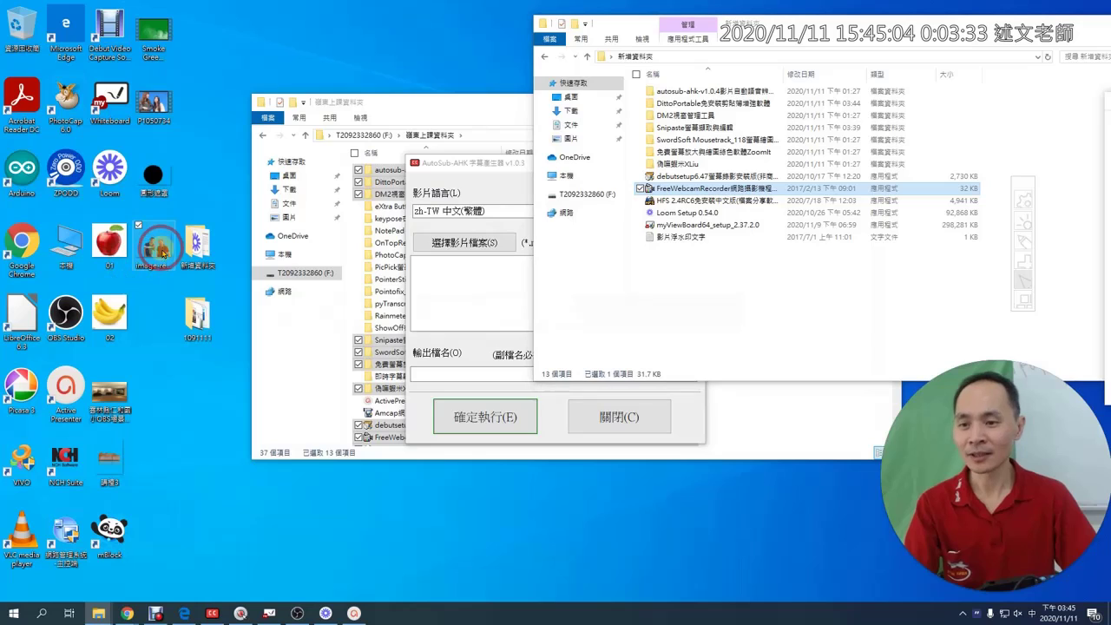
left_click_drag(161, 251, 259, 404)
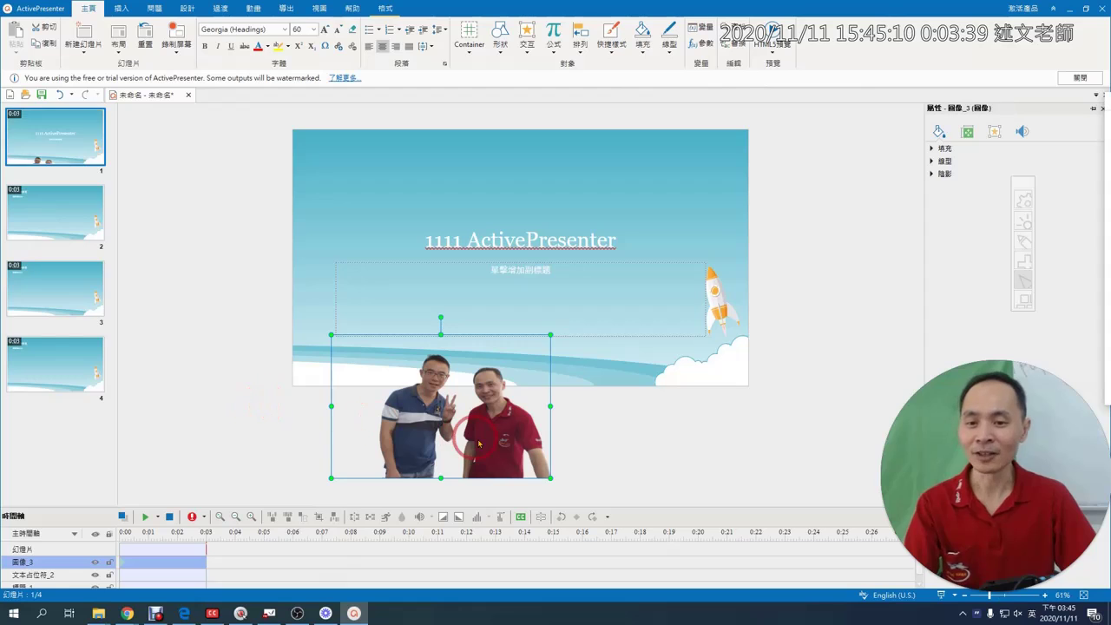
left_click_drag(480, 438, 443, 339)
left_click_drag(433, 339, 432, 348)
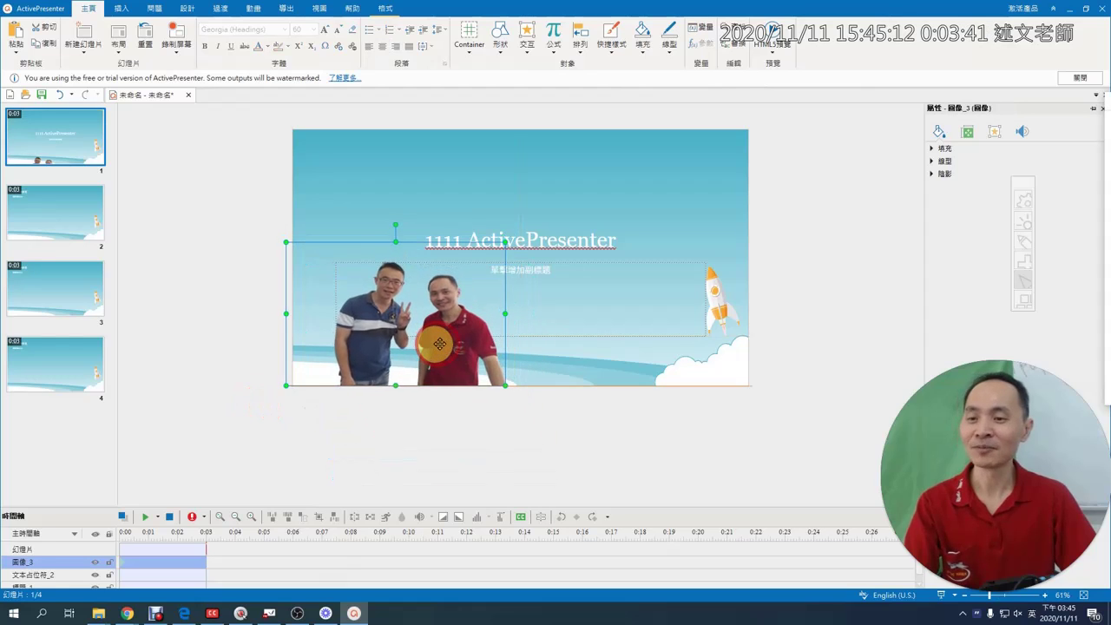
scroll(451, 342, "up", 2)
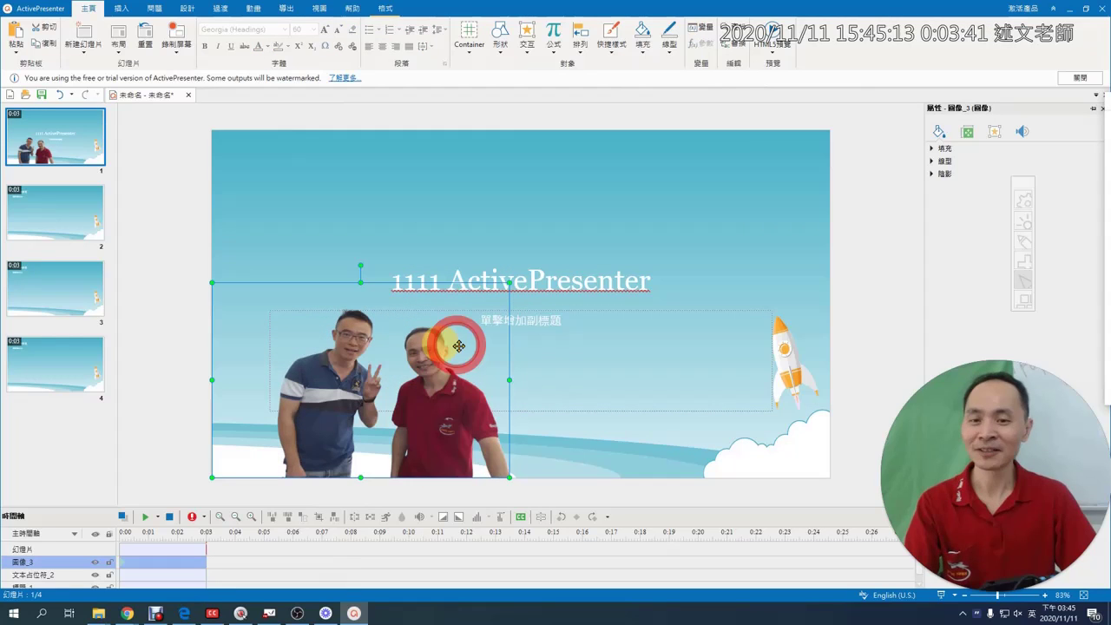
Step: Select the second slide as the target, switch to OBS and open its recordings folder
left_click(182, 405)
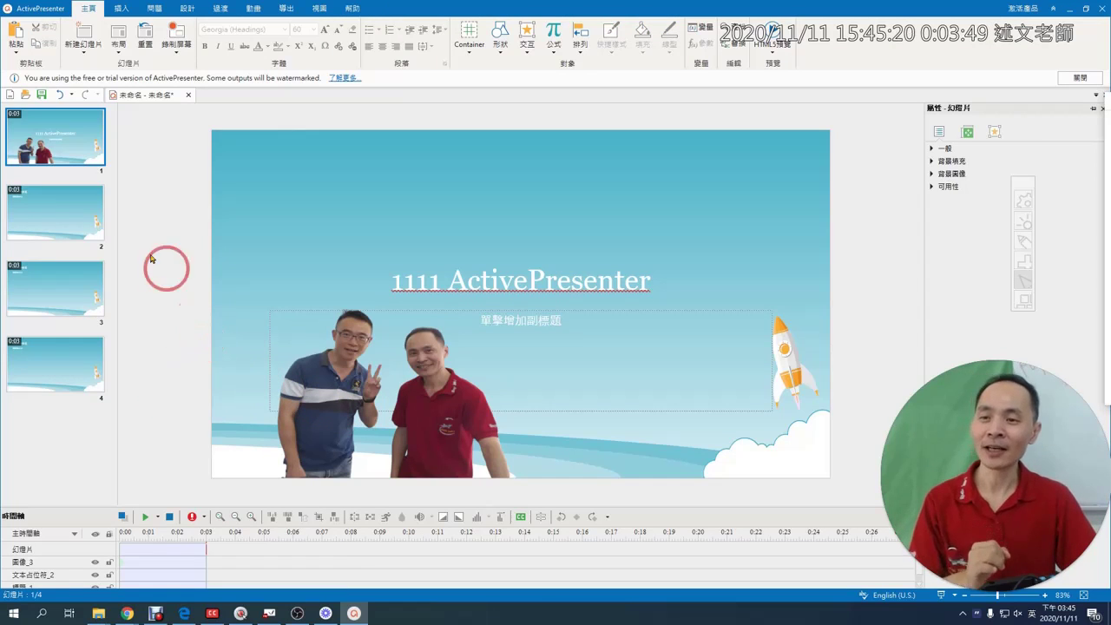
left_click(56, 222)
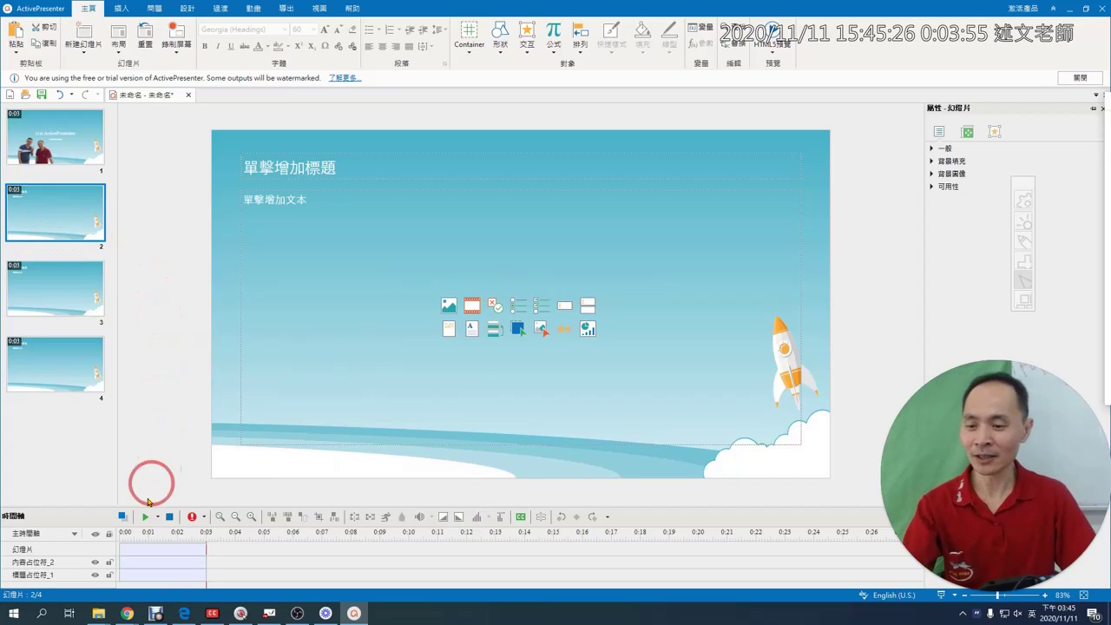
left_click(297, 612)
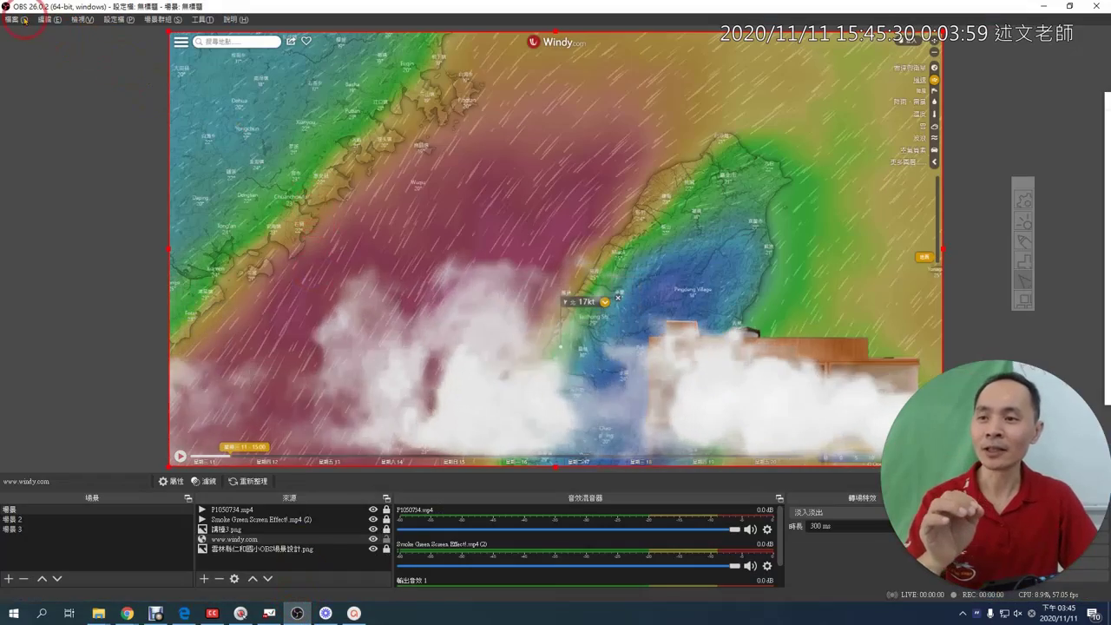
left_click(17, 19)
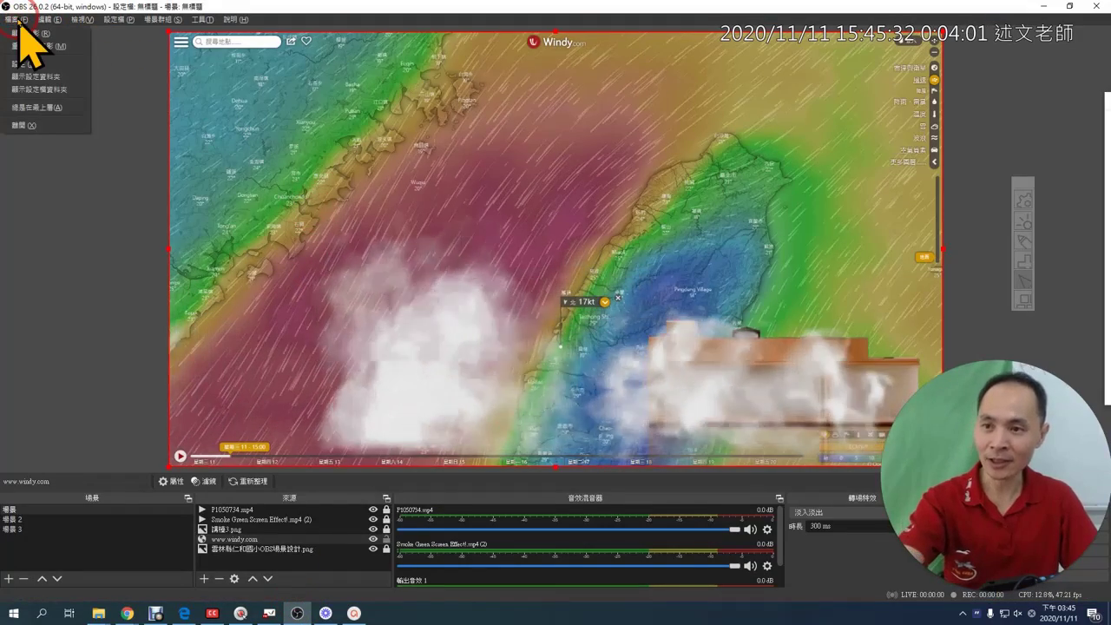
left_click(35, 31)
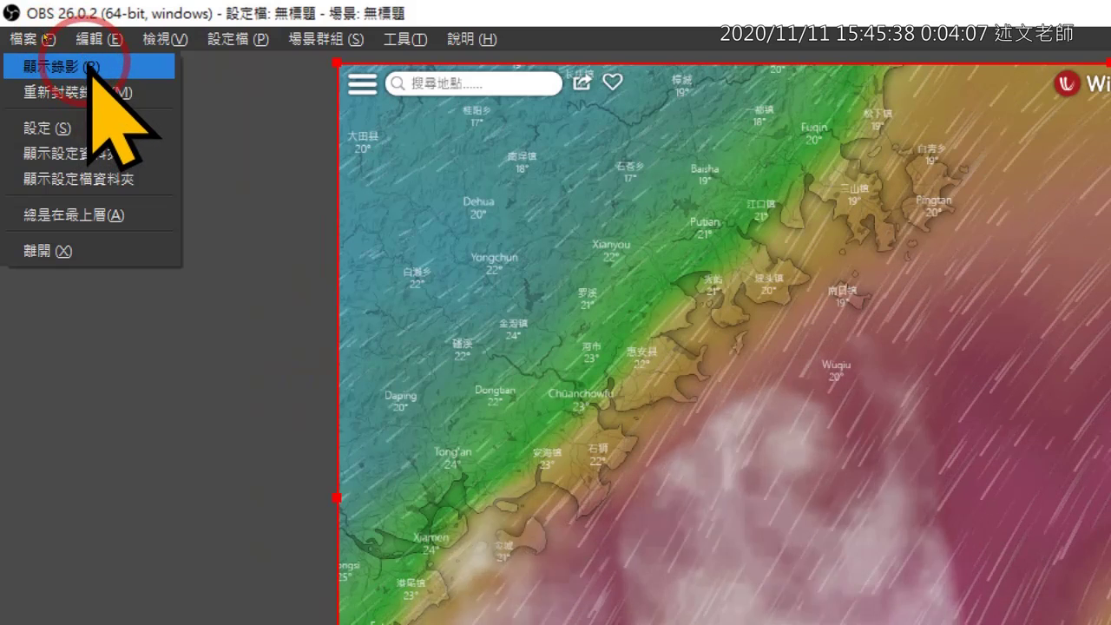
left_click(61, 66)
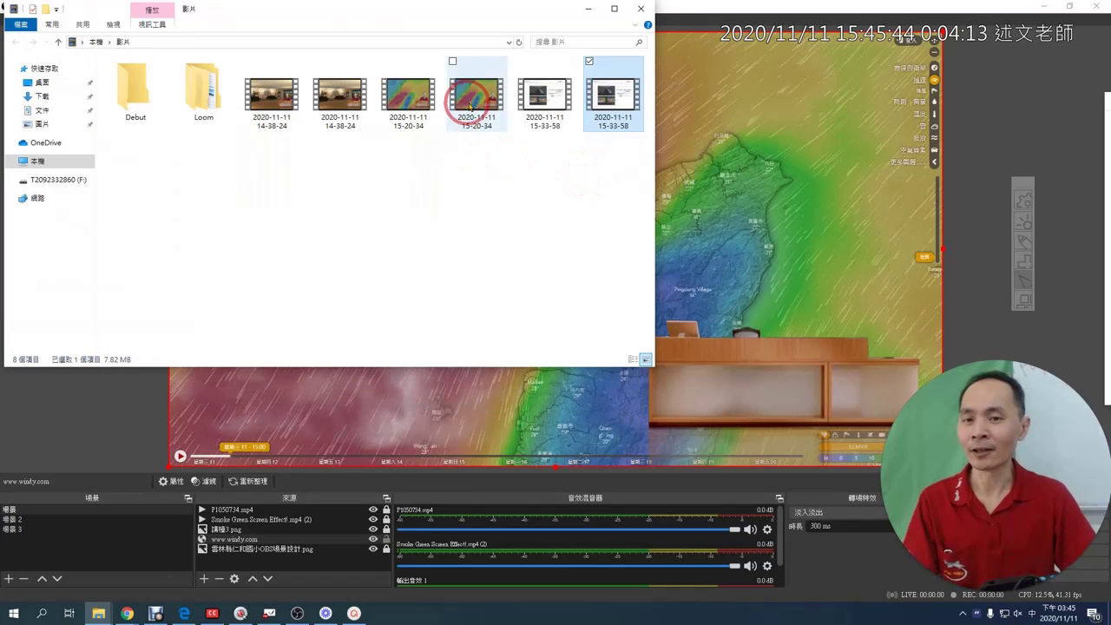
left_click(612, 99)
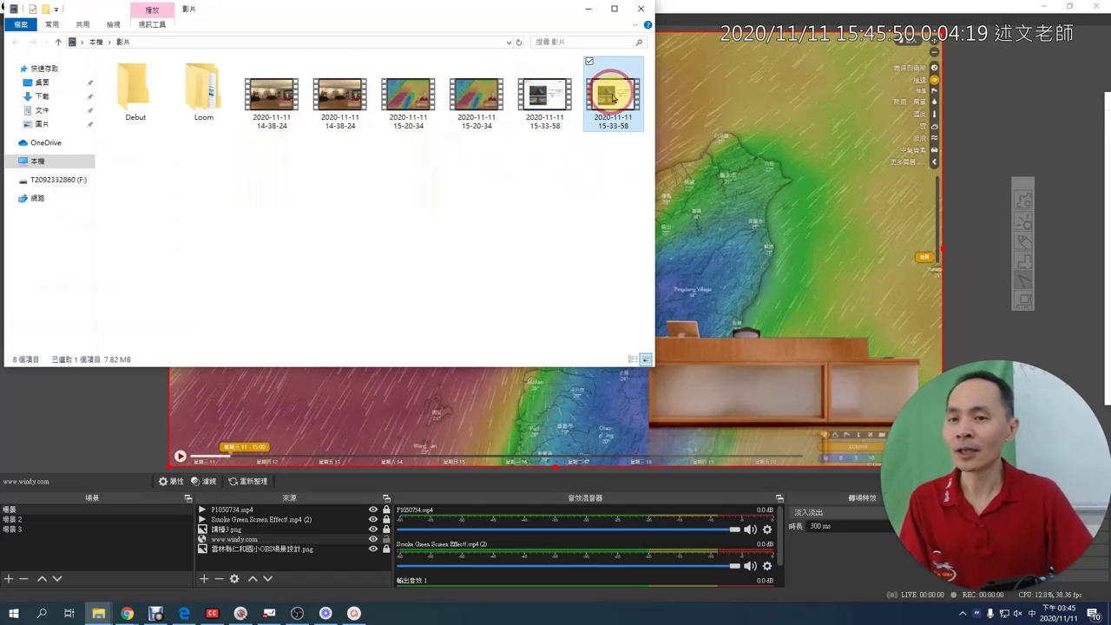
left_click_drag(612, 95, 318, 296)
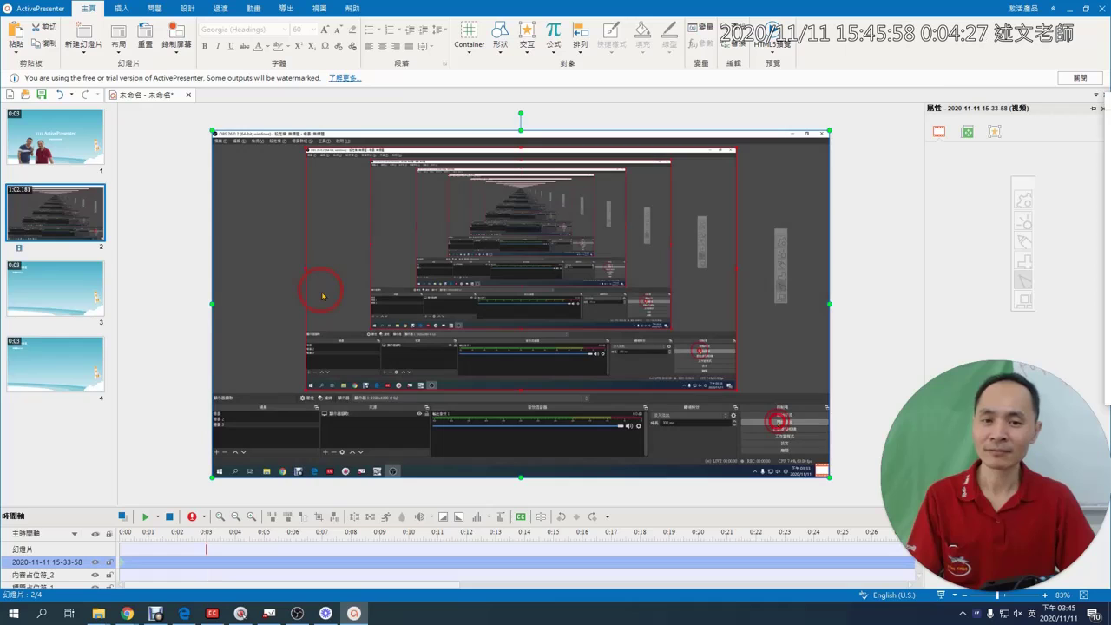
mouse_move(364, 260)
left_mouse_down()
mouse_move(455, 317)
mouse_move(359, 262)
left_mouse_up()
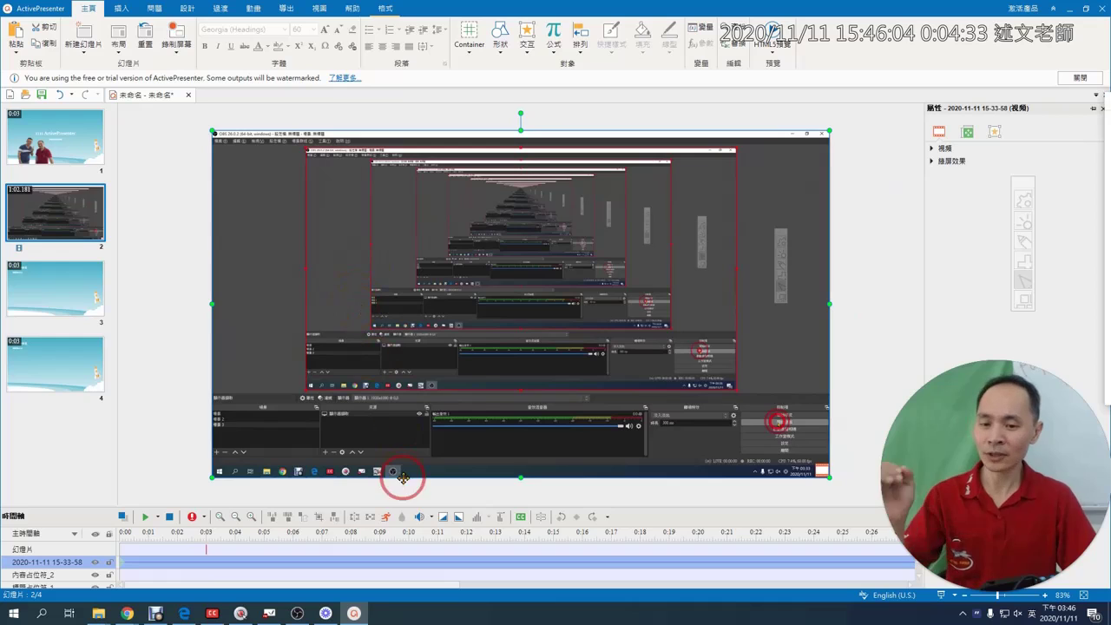
Step: Make the timeline area taller and fit the time scale so the whole recording fits in view
left_click_drag(413, 505, 414, 437)
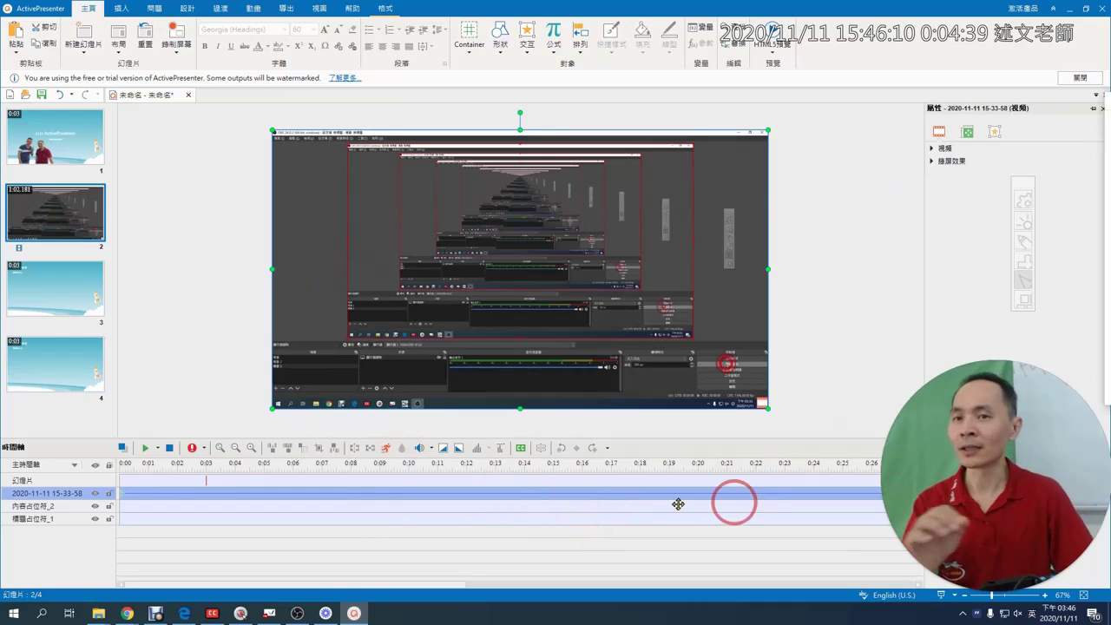
left_click_drag(286, 586, 941, 597)
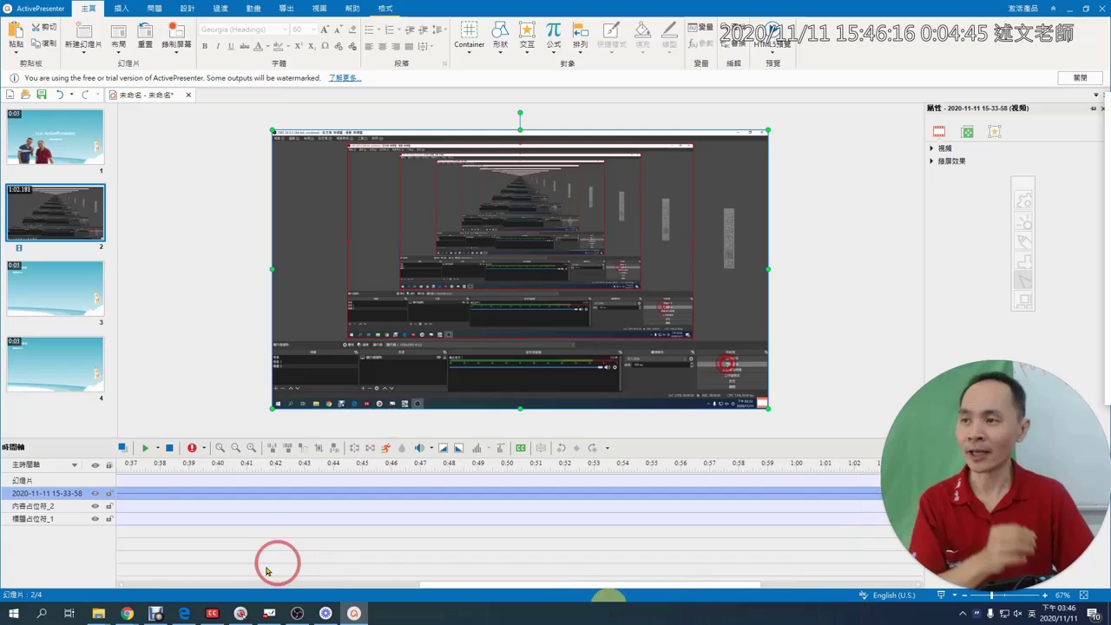
scroll(261, 569, "up", 10)
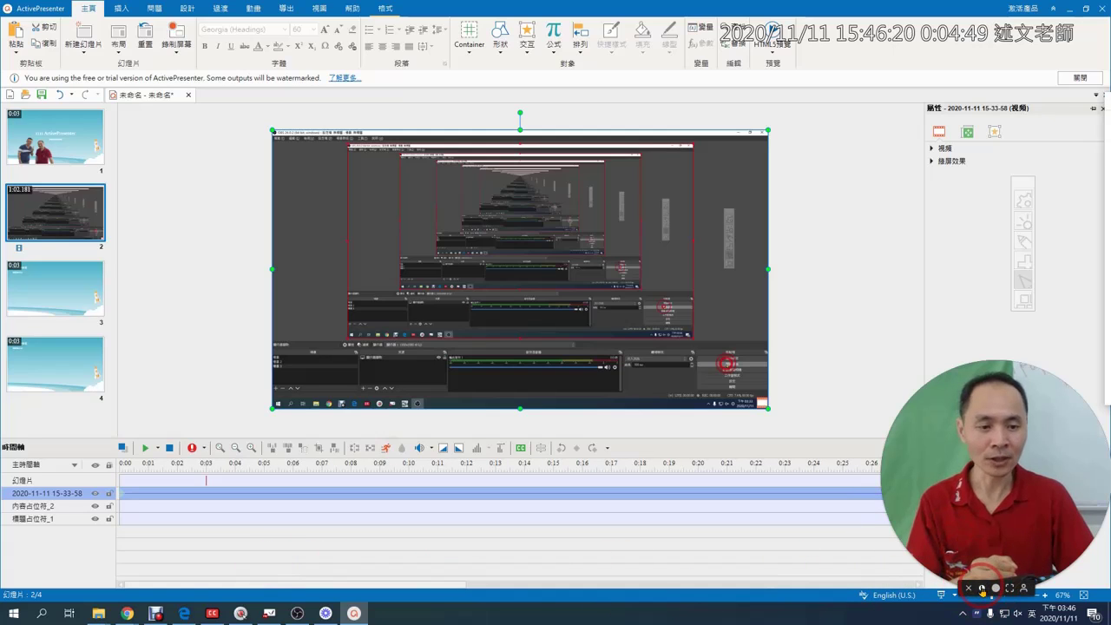
left_click(984, 587)
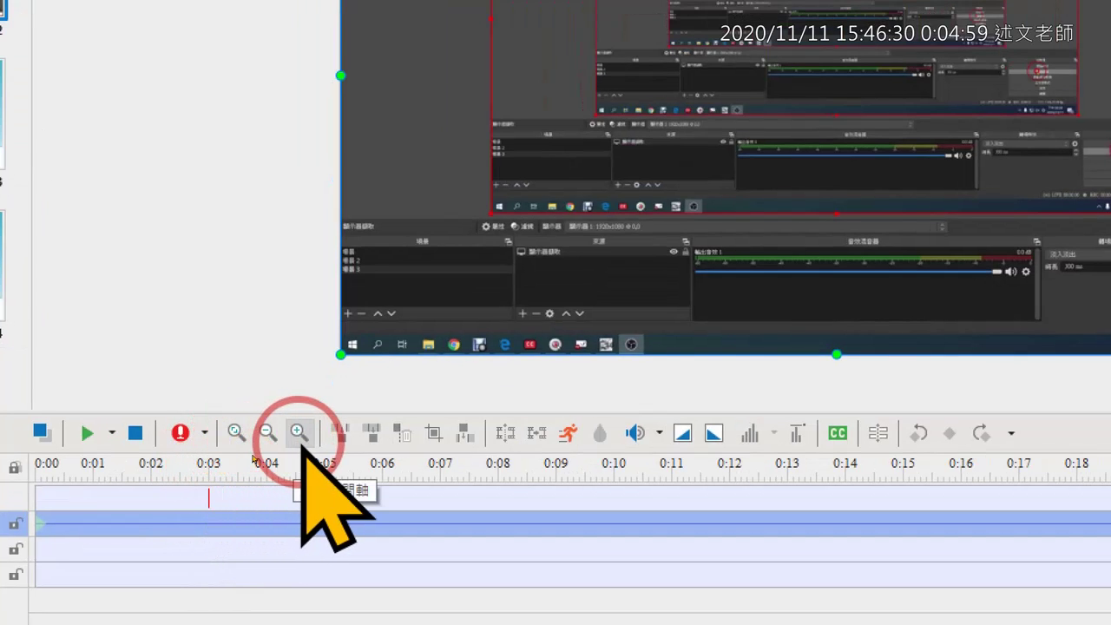
left_click(234, 433)
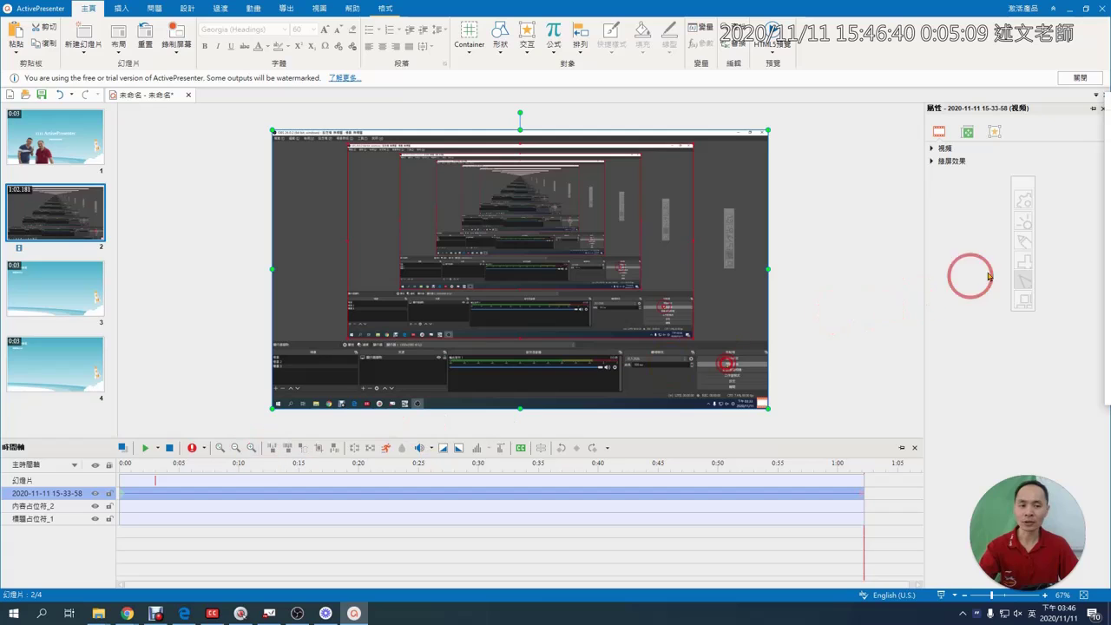
Step: Mark the recording's start, end and playhead range on the timeline with the screen pen, and clear the marks
left_click(1023, 241)
left_click(144, 449)
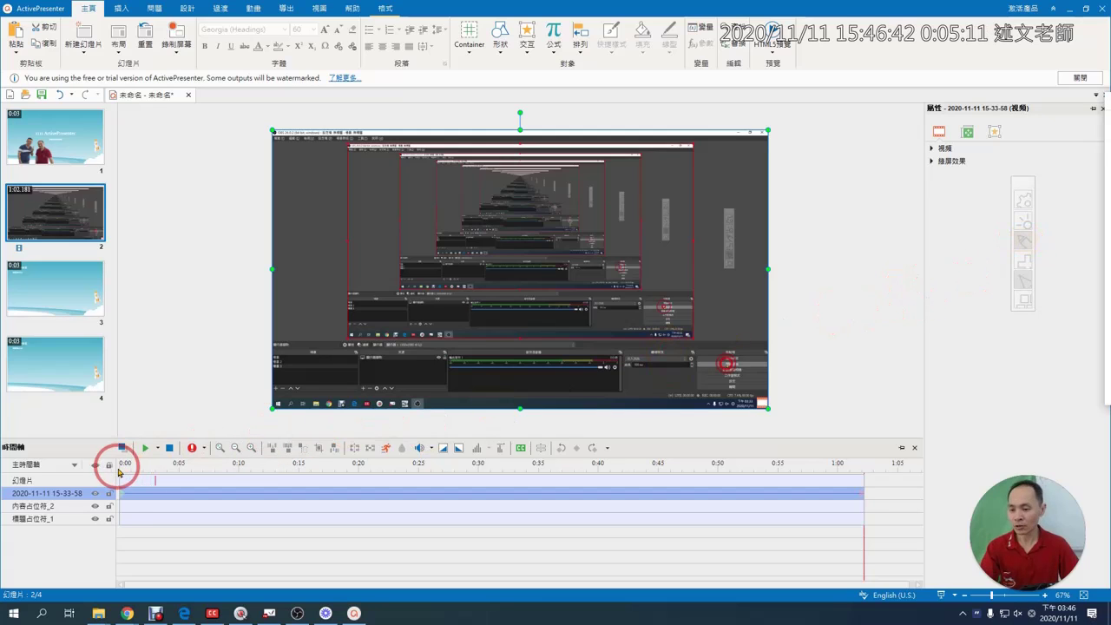
left_click_drag(864, 457, 867, 529)
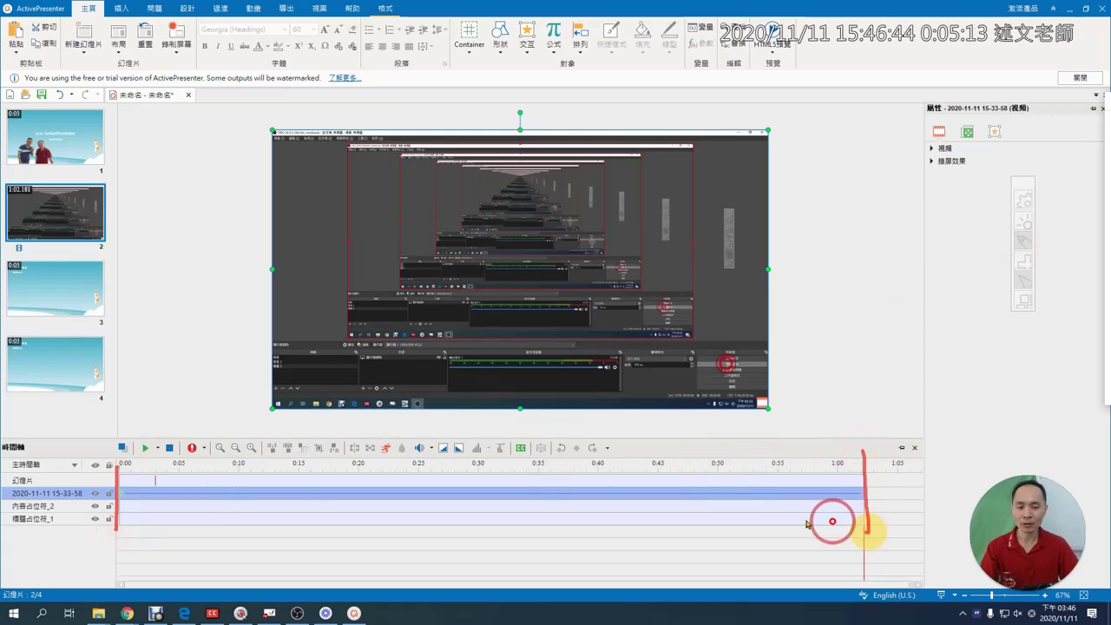
mouse_move(132, 498)
left_mouse_down()
mouse_move(518, 520)
mouse_move(858, 509)
left_mouse_up()
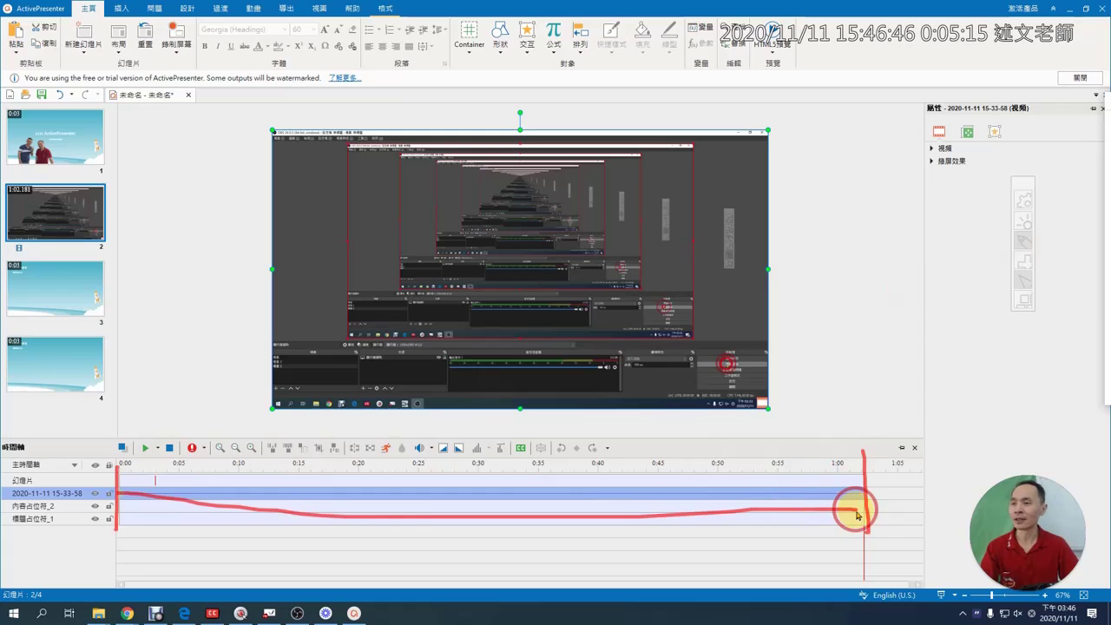
left_click_drag(881, 361, 838, 451)
mouse_move(822, 415)
left_mouse_down()
mouse_move(873, 442)
mouse_move(885, 424)
left_mouse_up()
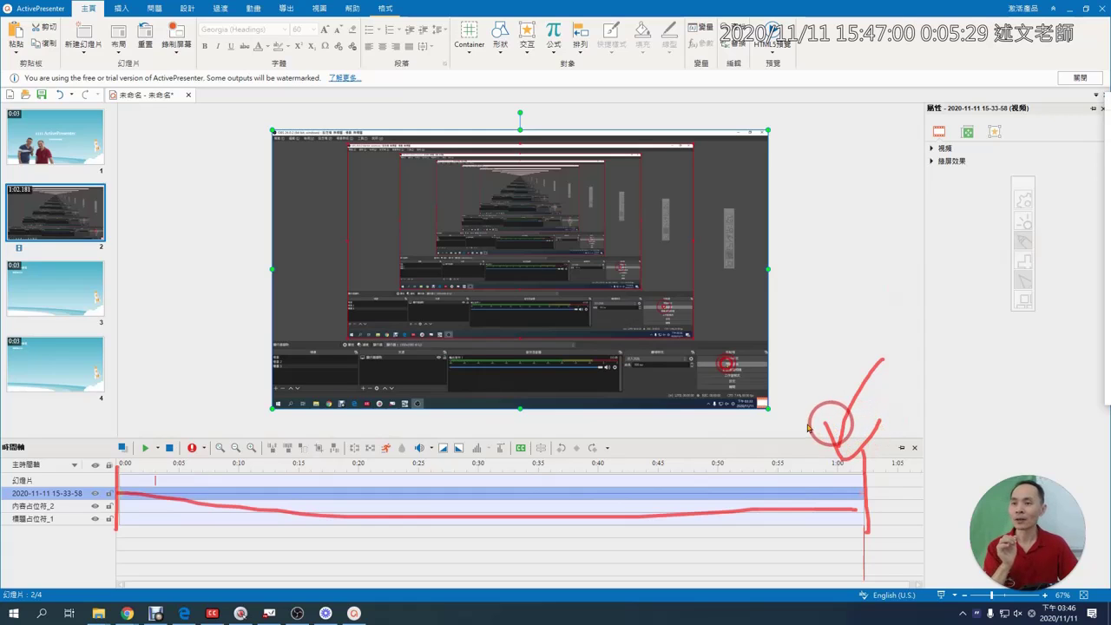
left_click_drag(299, 440, 301, 566)
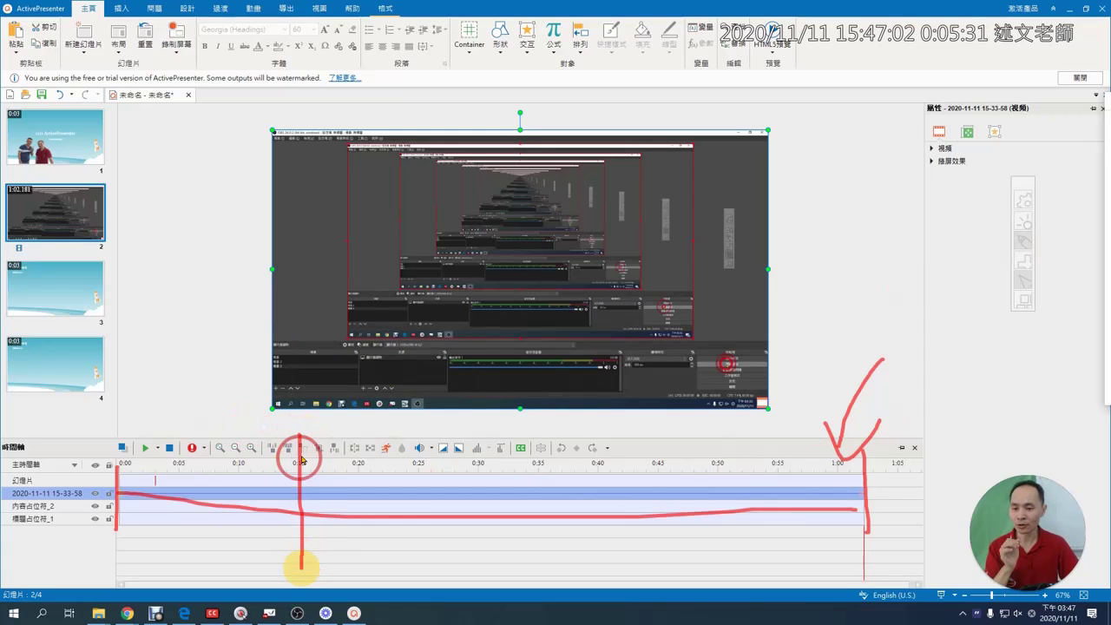
mouse_move(293, 460)
left_mouse_down()
mouse_move(307, 432)
mouse_move(263, 439)
mouse_move(272, 454)
mouse_move(302, 439)
mouse_move(337, 444)
mouse_move(301, 448)
mouse_move(328, 454)
left_mouse_up()
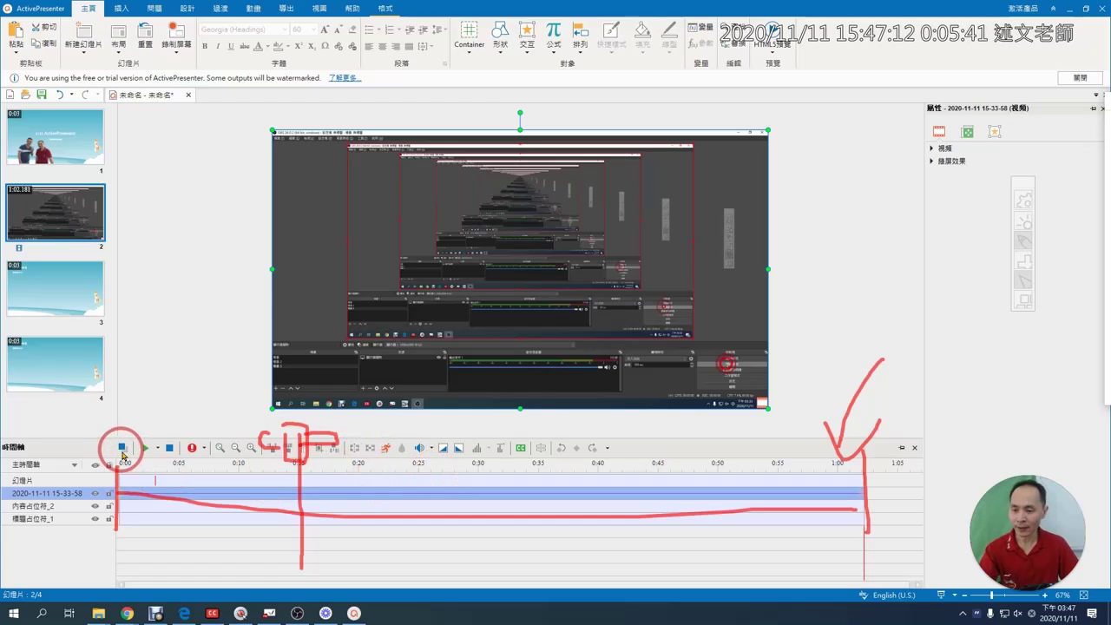
mouse_move(121, 453)
left_mouse_down()
mouse_move(583, 463)
mouse_move(684, 482)
left_mouse_up()
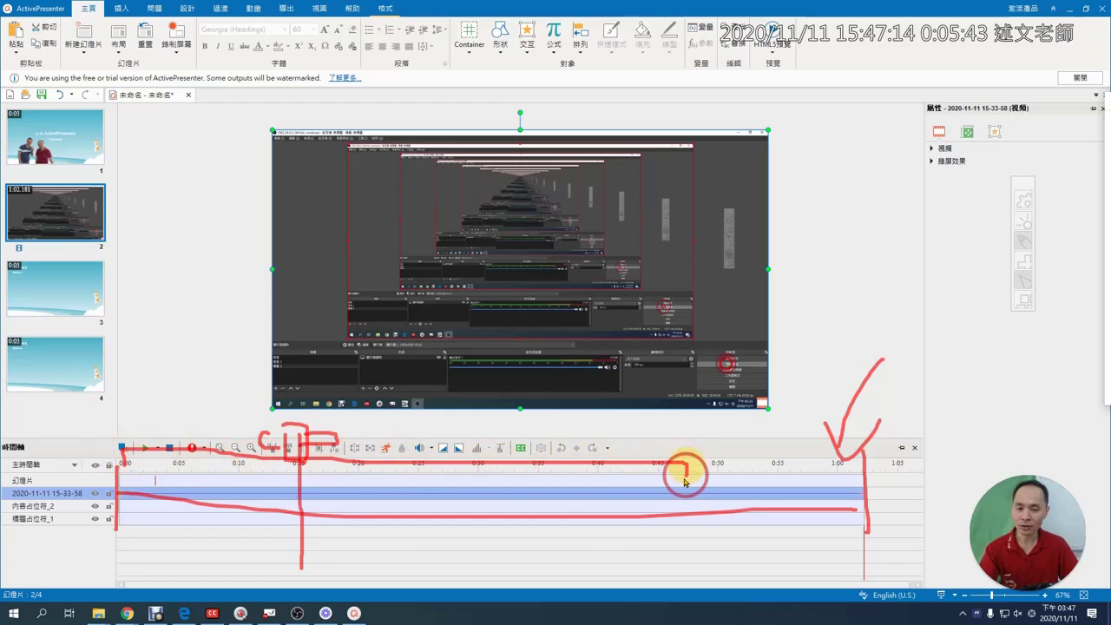
key("Escape")
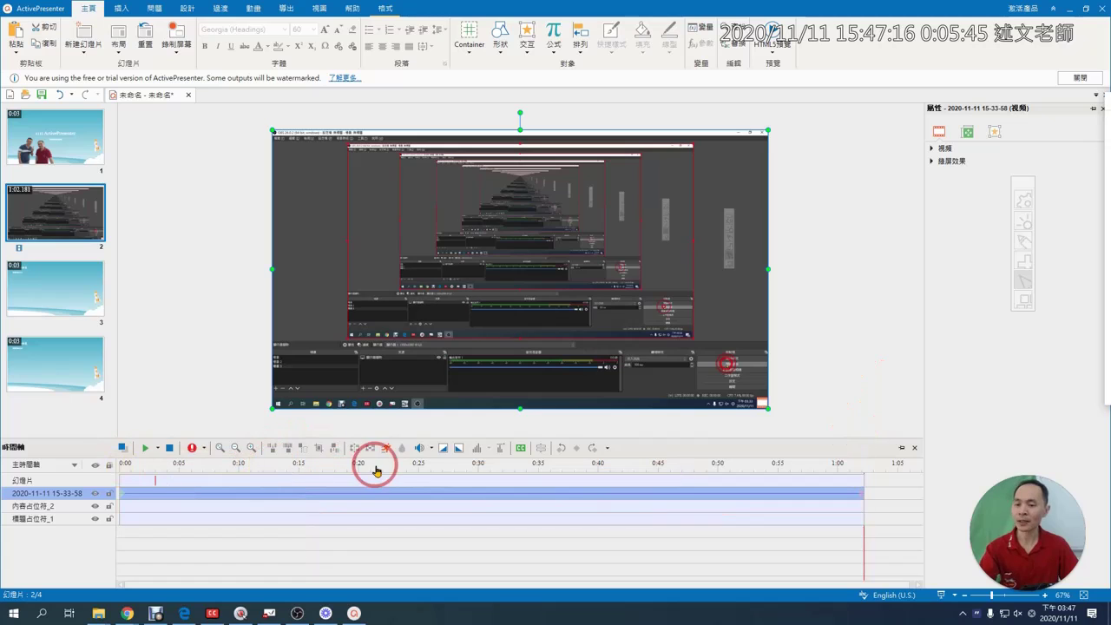
Step: Move the playhead to about 0:18 on the second slide's timeline
left_click(337, 463)
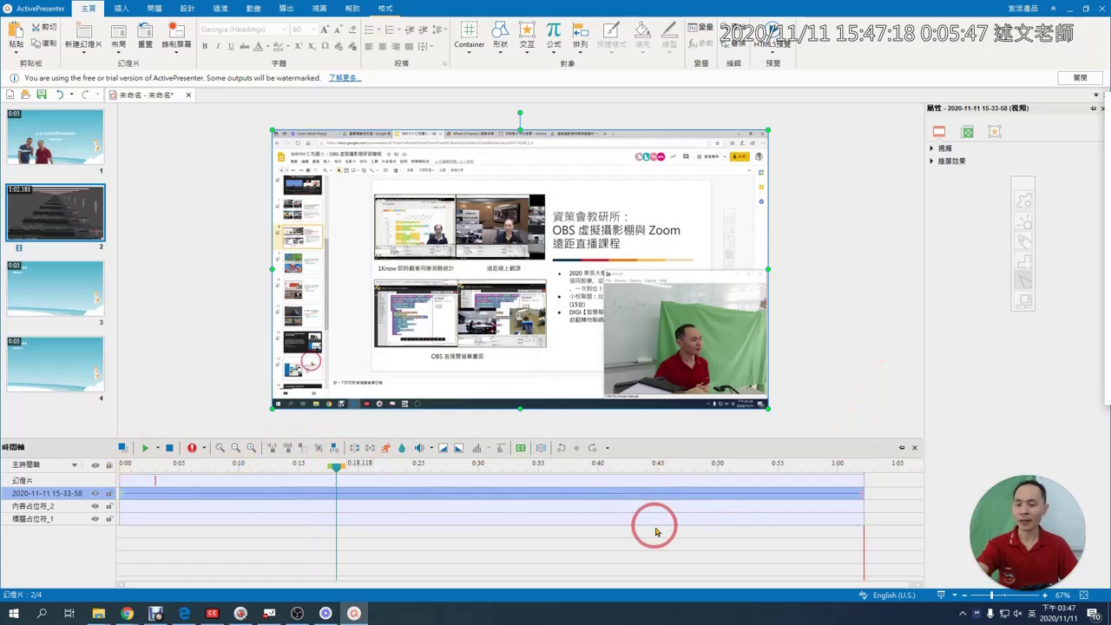